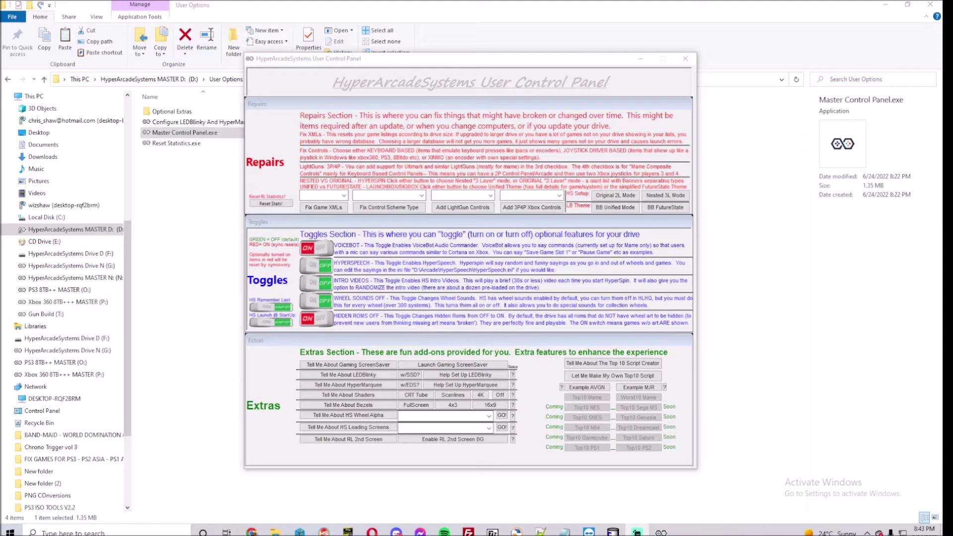
Step: Expand the third Repairs dropdown to list the LightGun setup step choices
left_click(491, 196)
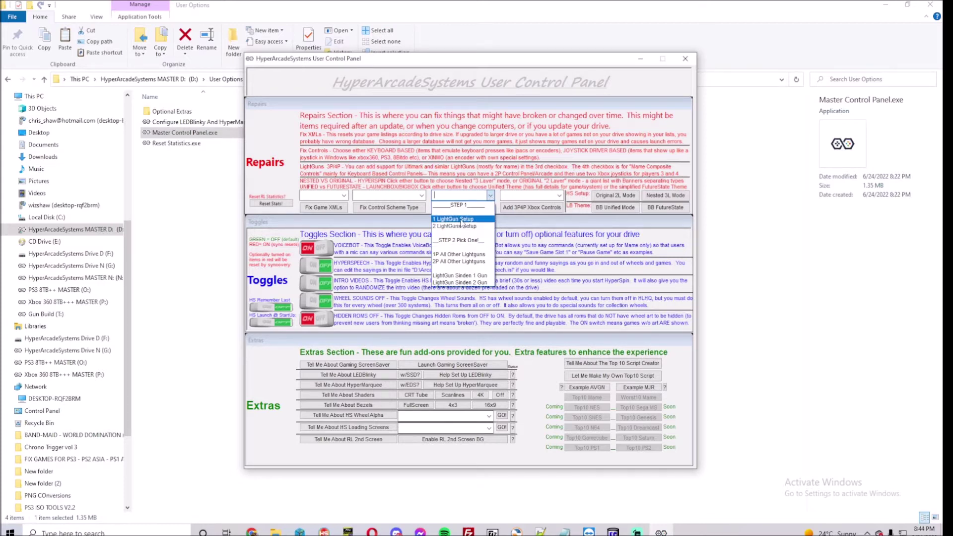
Step: Run '1 LightGun Setup' with Add LightGun Controls and accept the plug-devices-in-order notice
left_click(460, 219)
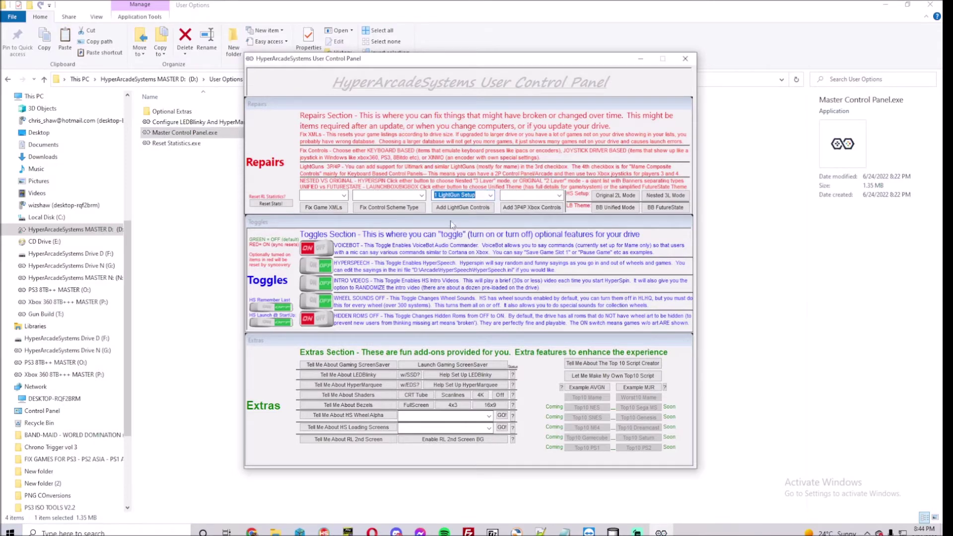
left_click(466, 209)
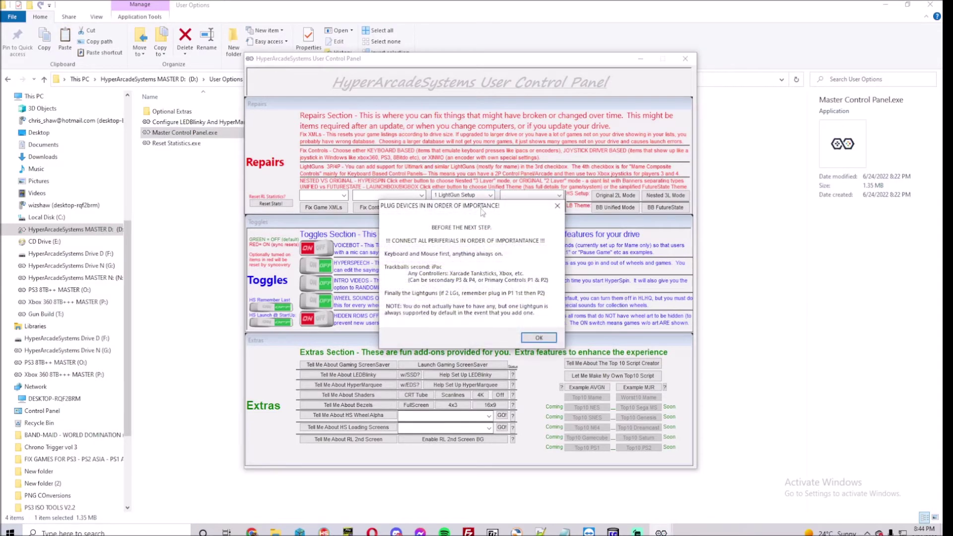
left_click(541, 340)
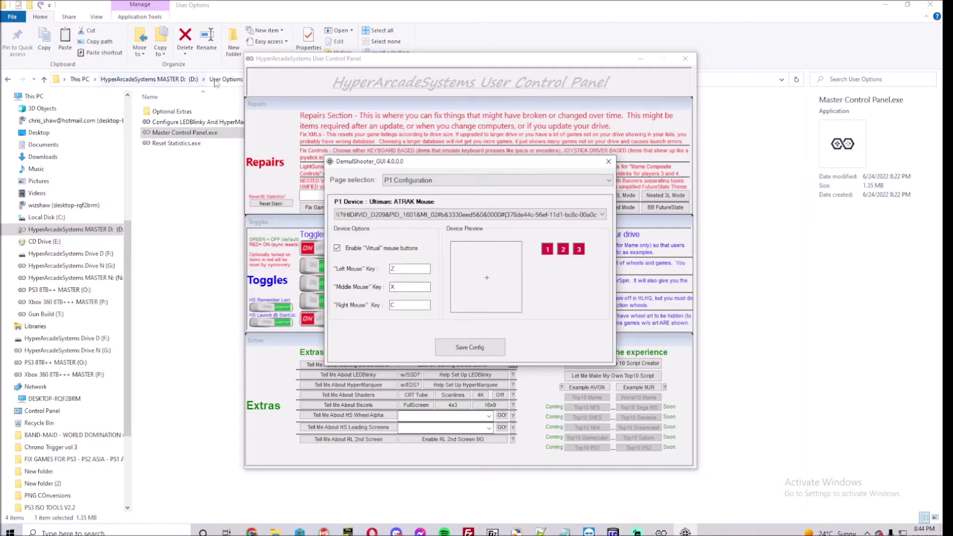
Step: Browse D: to Arcade > Emulators > MAME > Mame Gun > ctrlr
left_click(179, 81)
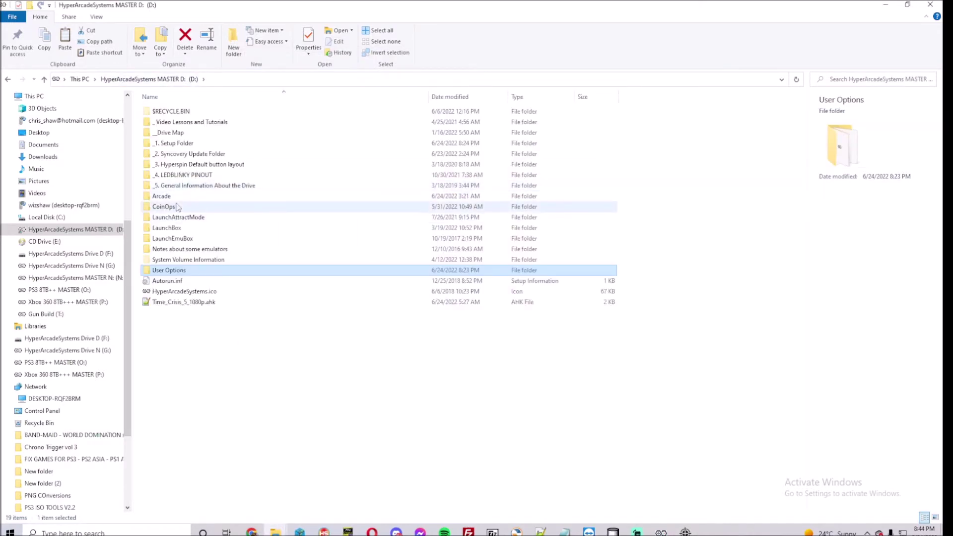
double_click(169, 196)
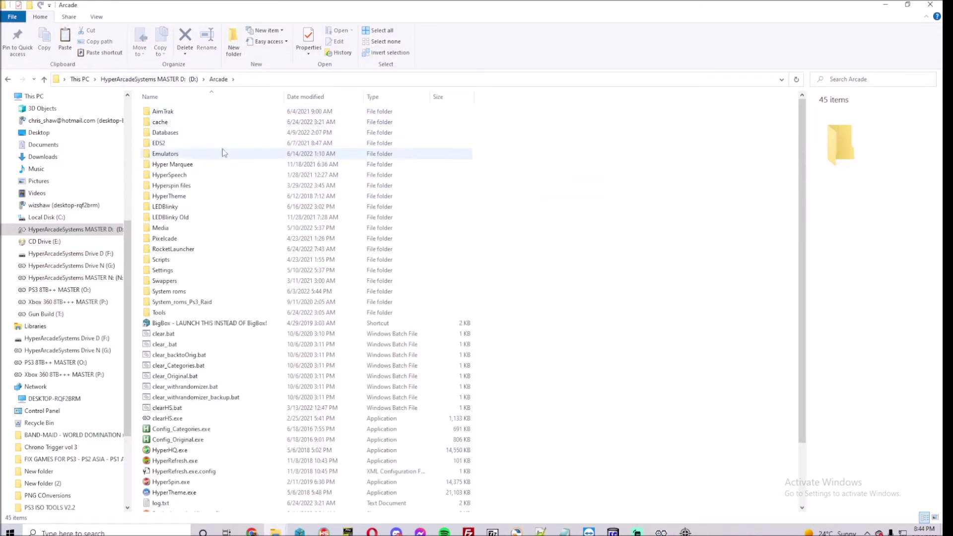
double_click(224, 153)
scroll(243, 370, "down", 9)
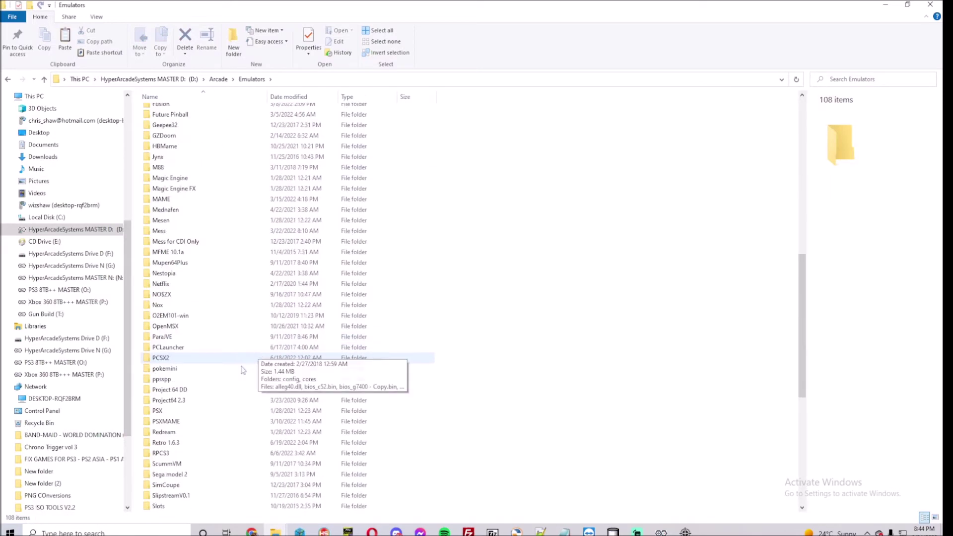
scroll(191, 387, "up", 1)
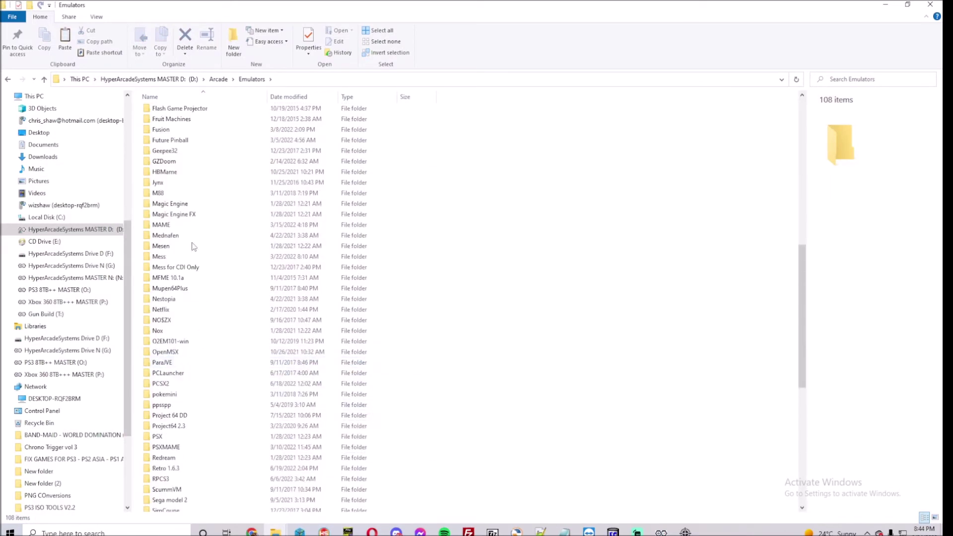
double_click(189, 225)
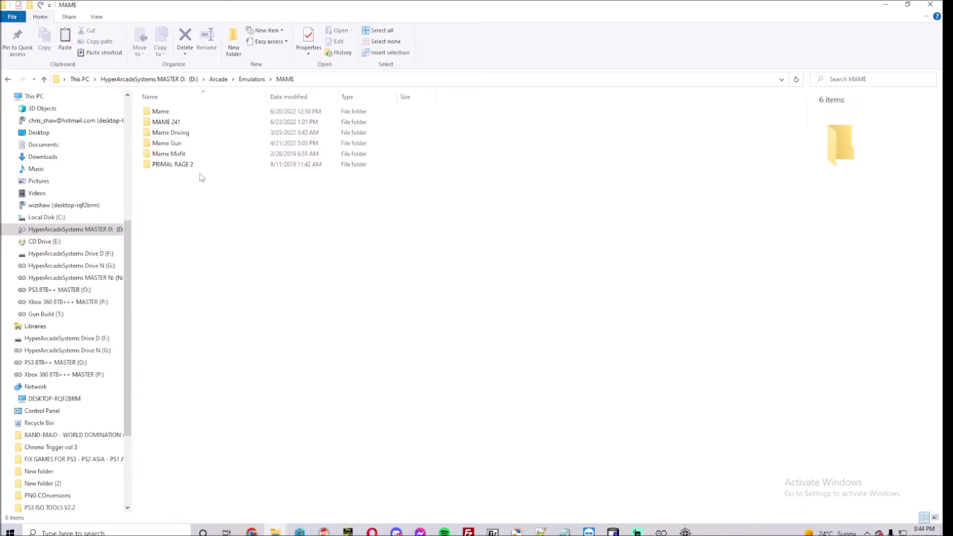
double_click(198, 143)
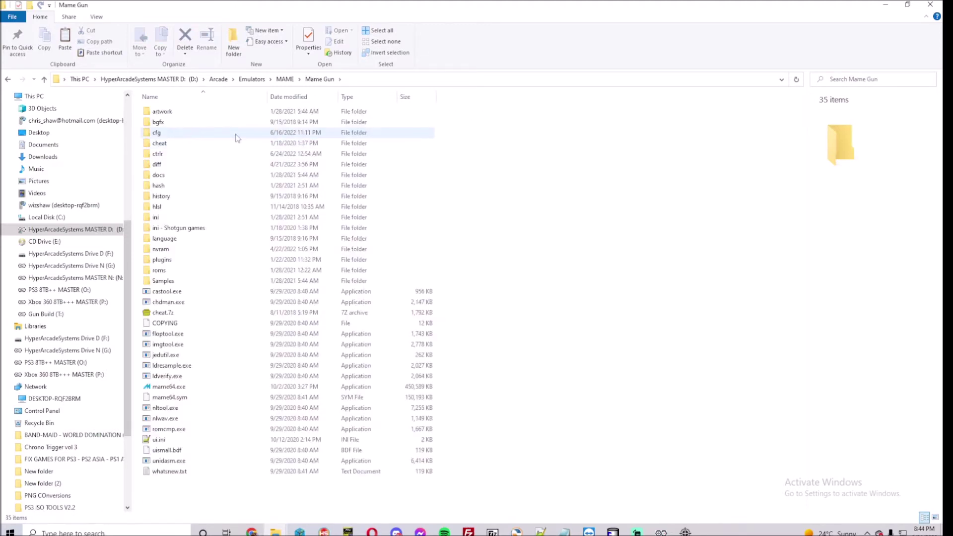
double_click(200, 154)
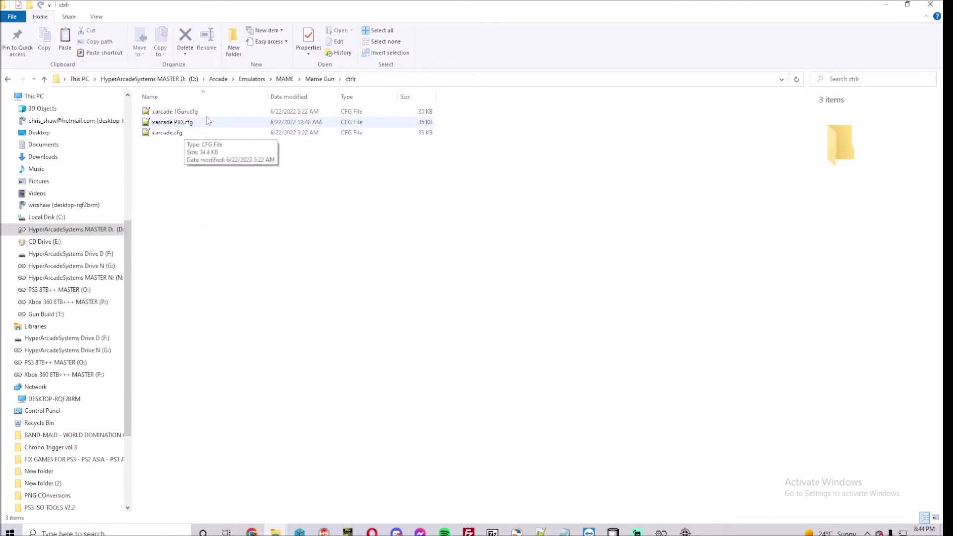
Step: Open xarcade.cfg in Notepad++
right_click(191, 136)
left_click(215, 135)
right_click(215, 134)
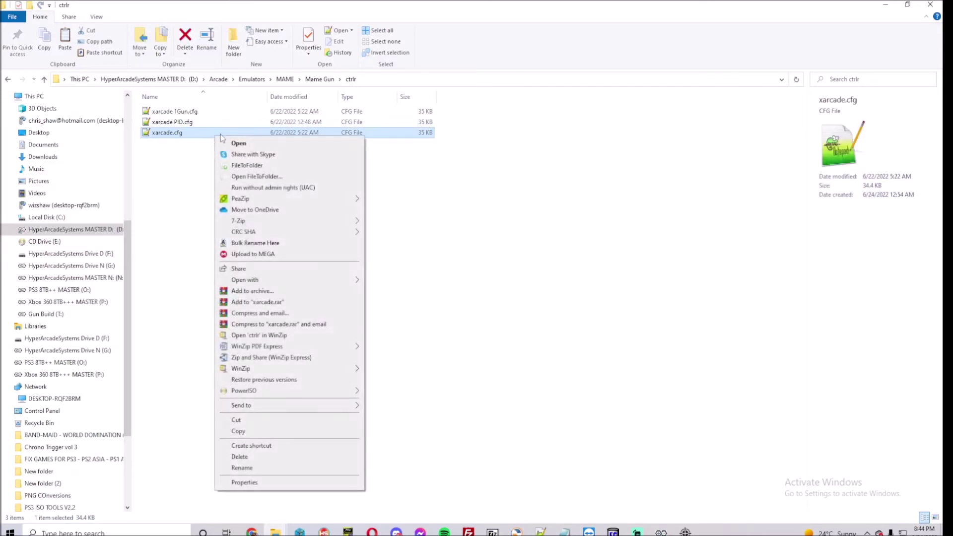
left_click(256, 143)
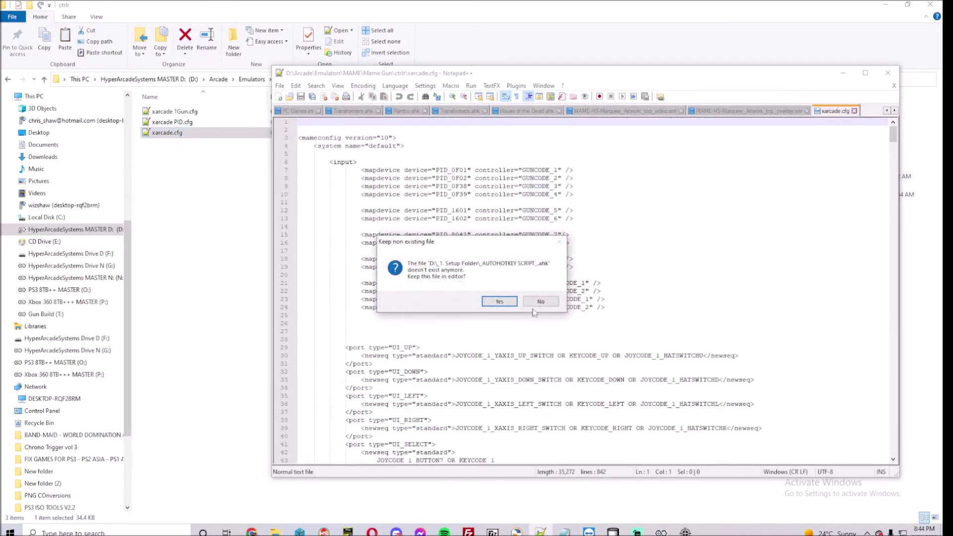
Step: Keep the file, review xarcade.cfg's P1_AD_STICK_X and P1 lightgun entries, then minimize Notepad++
left_click(493, 298)
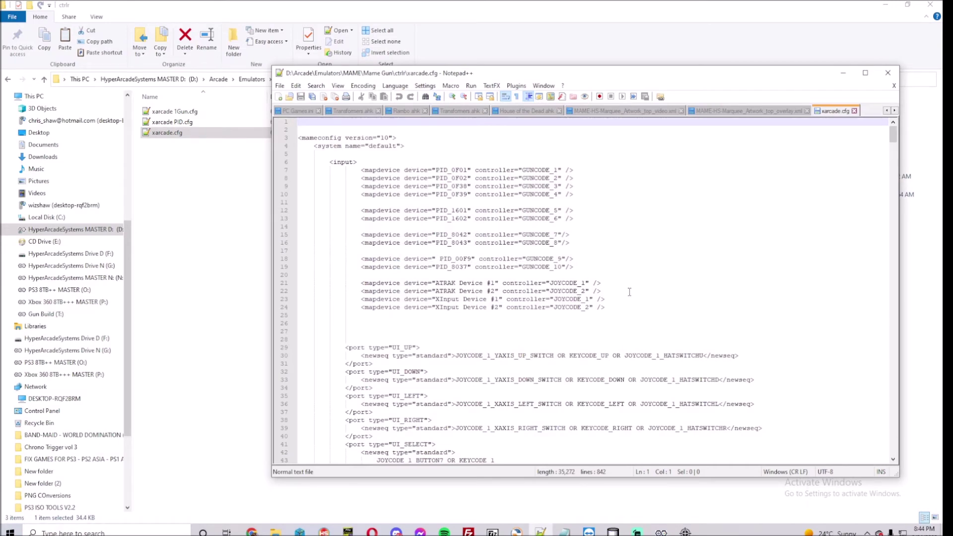
scroll(630, 292, "down", 20)
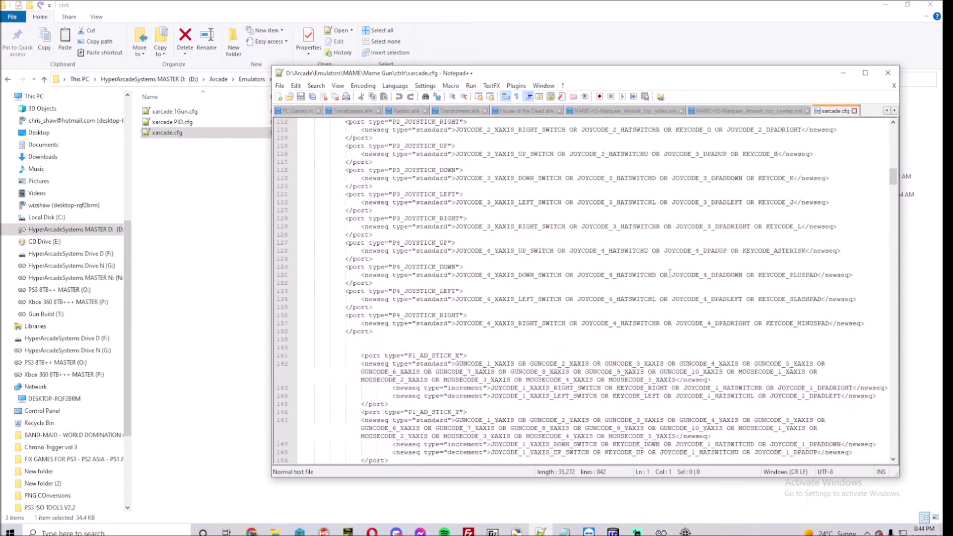
scroll(670, 273, "down", 4)
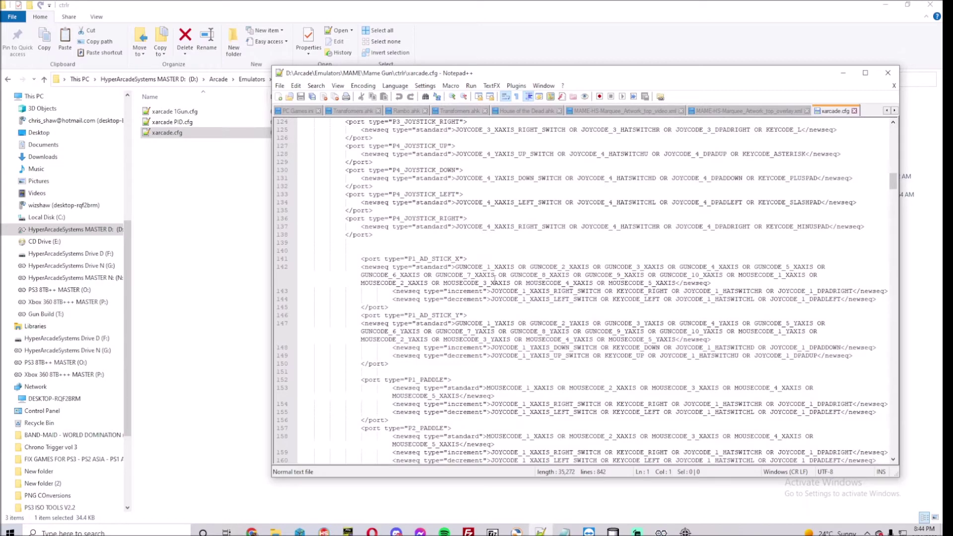
mouse_move(456, 267)
left_mouse_down()
mouse_move(594, 268)
mouse_move(713, 283)
left_mouse_up()
scroll(635, 351, "down", 20)
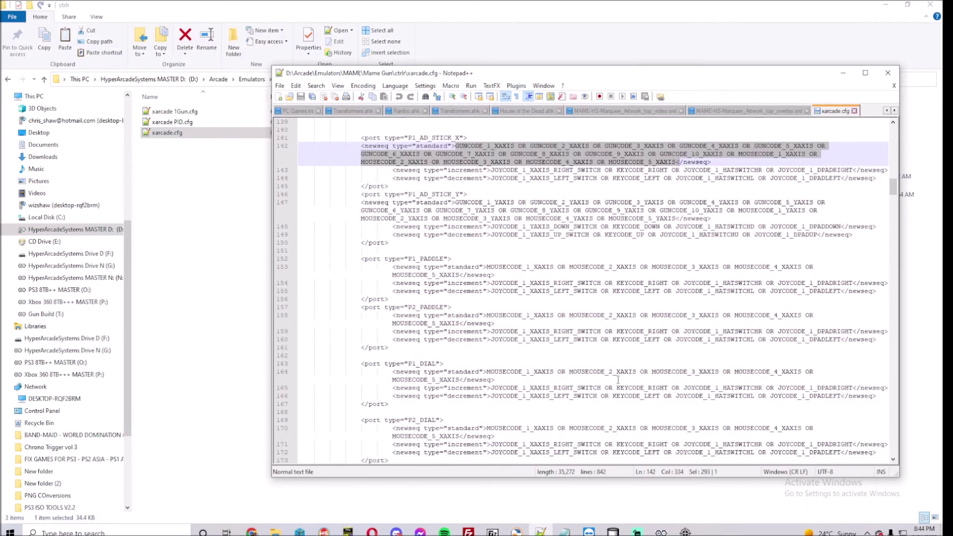
scroll(634, 352, "down", 10)
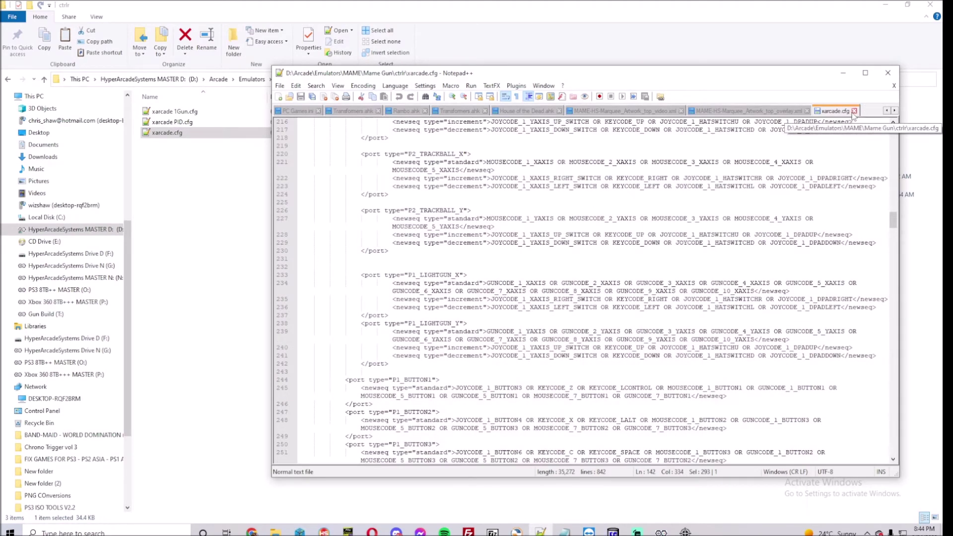
scroll(672, 289, "up", 3)
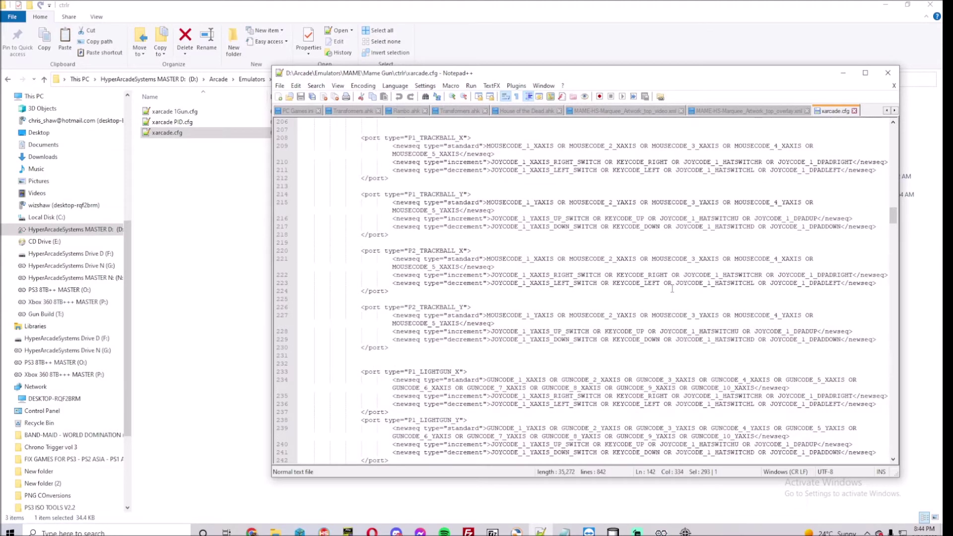
scroll(672, 288, "down", 2)
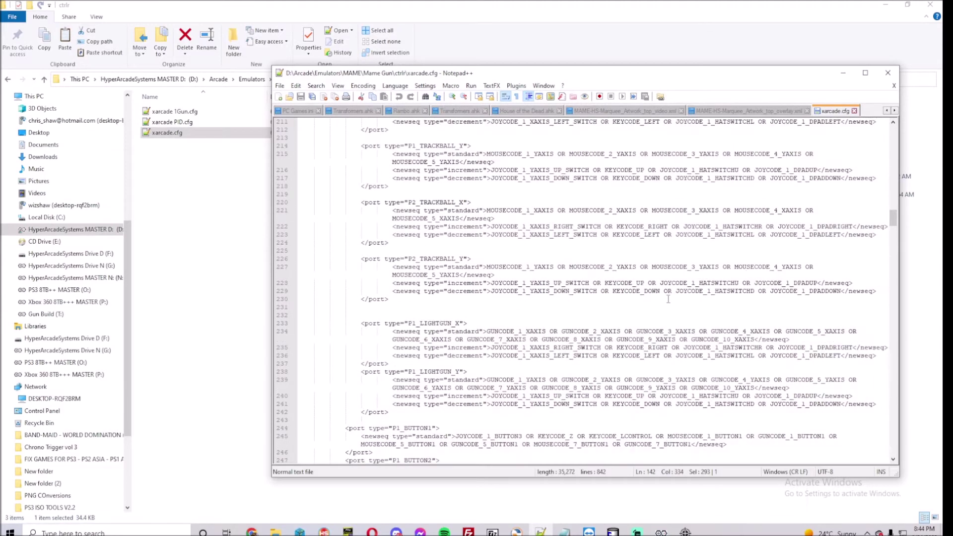
left_click(843, 73)
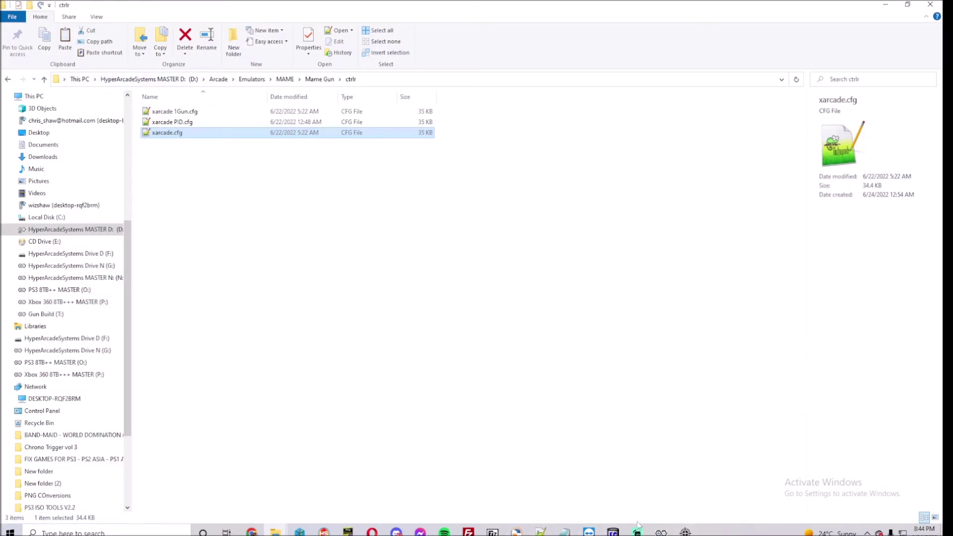
Step: Bring back DemulShooter's P1 Configuration and assign ATRAK Device #1 as P1 device
left_click(661, 531)
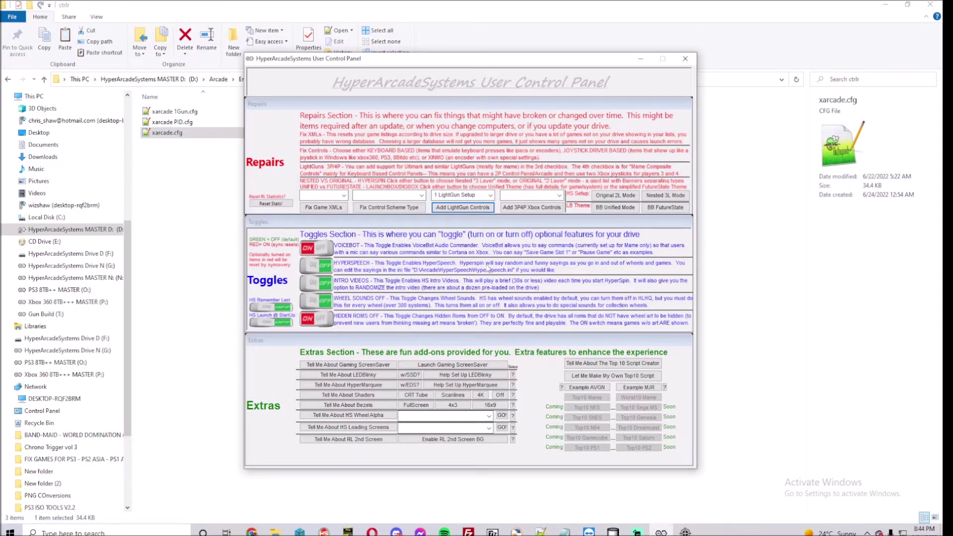
left_click(685, 531)
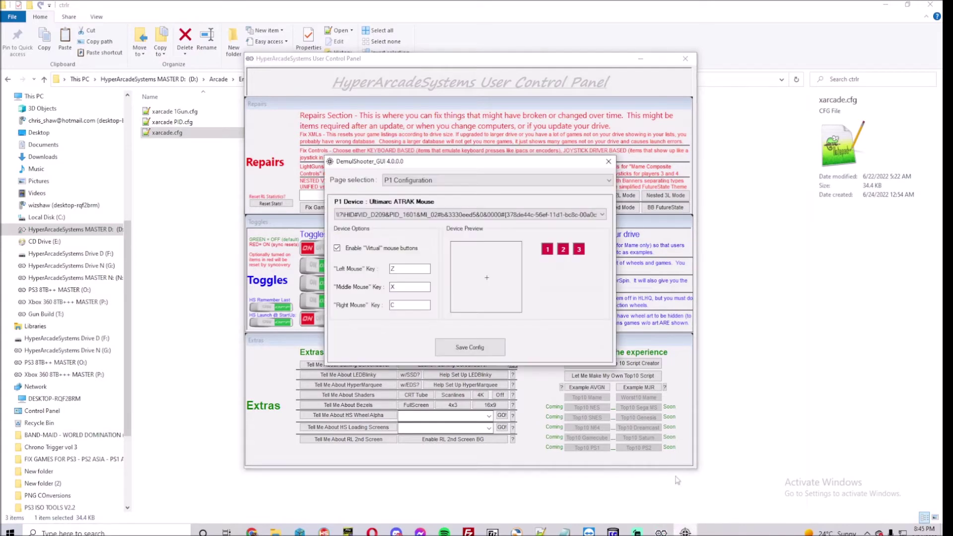
left_click(449, 215)
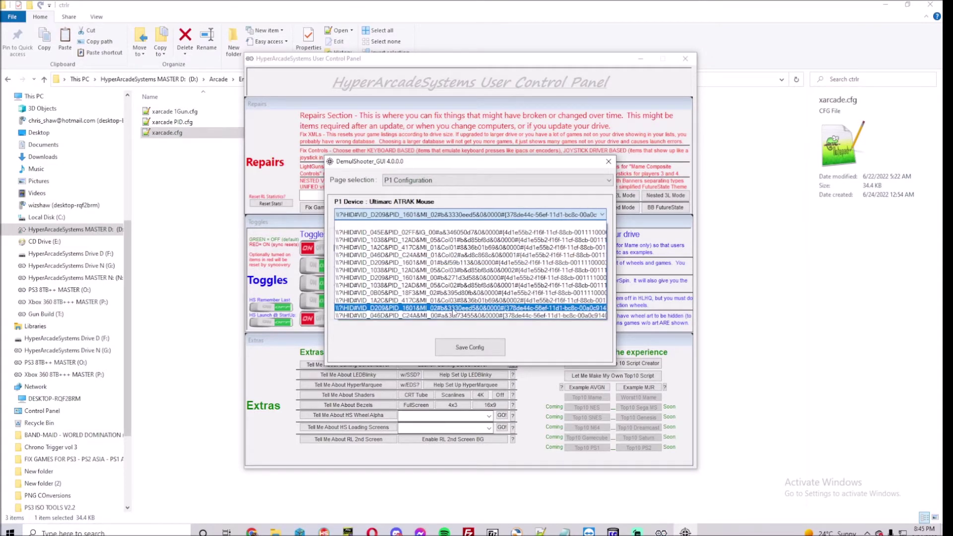
left_click(450, 262)
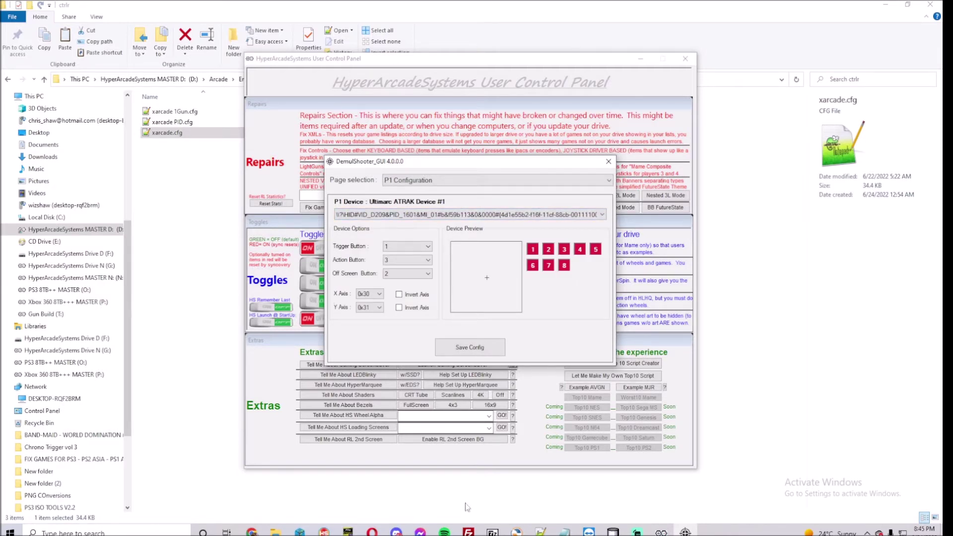
Step: Switch P1 to the Ultimarc ATRAK Mouse and save the configuration
mouse_move(517, 530)
left_click(414, 216)
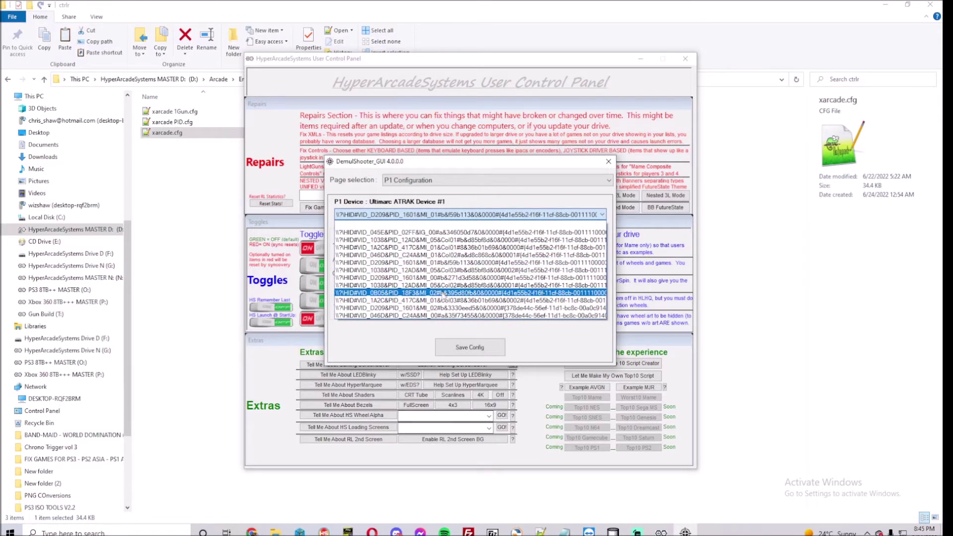
left_click(431, 309)
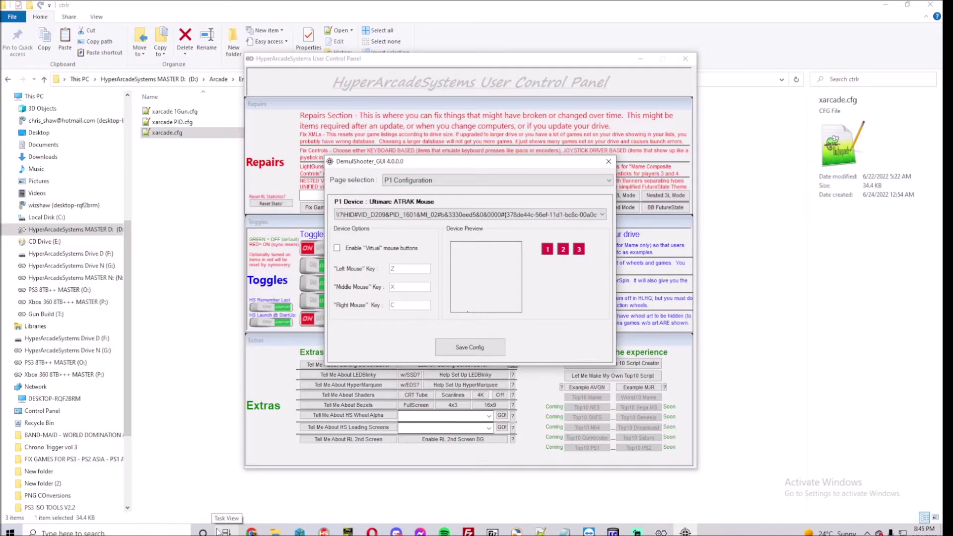
left_click(467, 350)
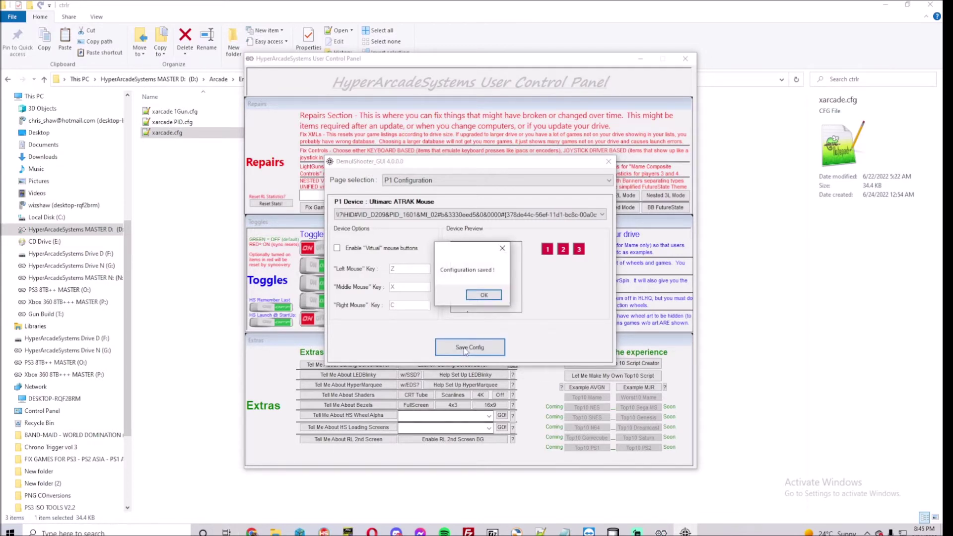
left_click(484, 295)
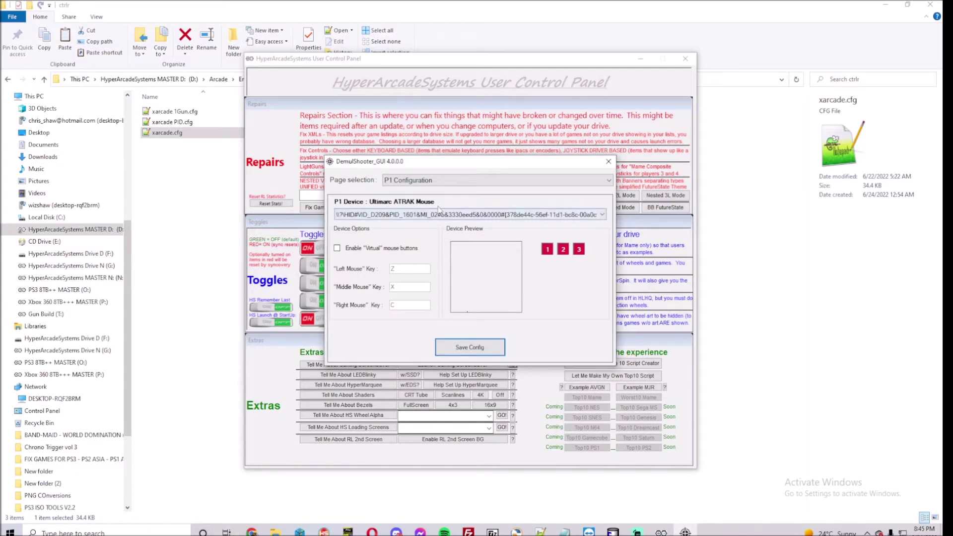
Step: Set the P1 Device to the VID_D209&PID_1601 HID gun
left_click(610, 163)
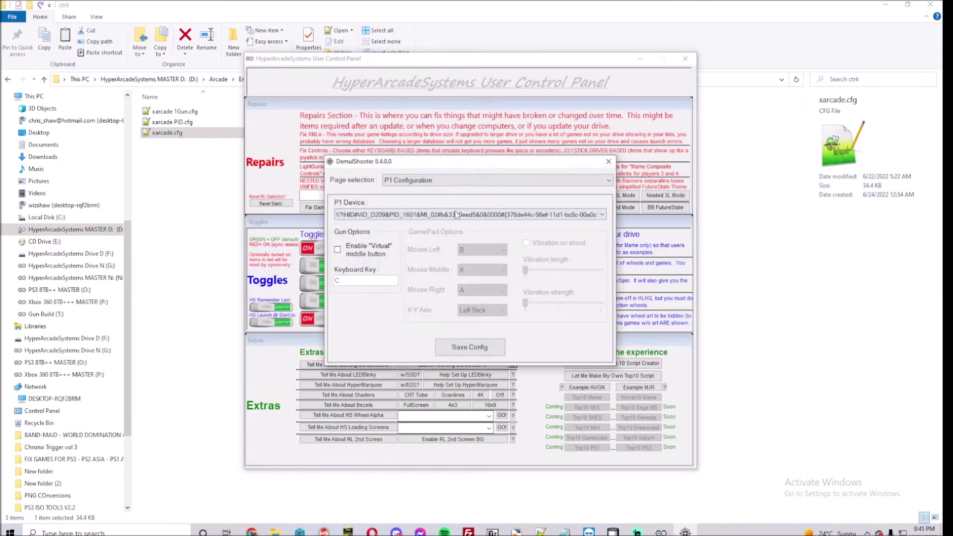
left_click(457, 215)
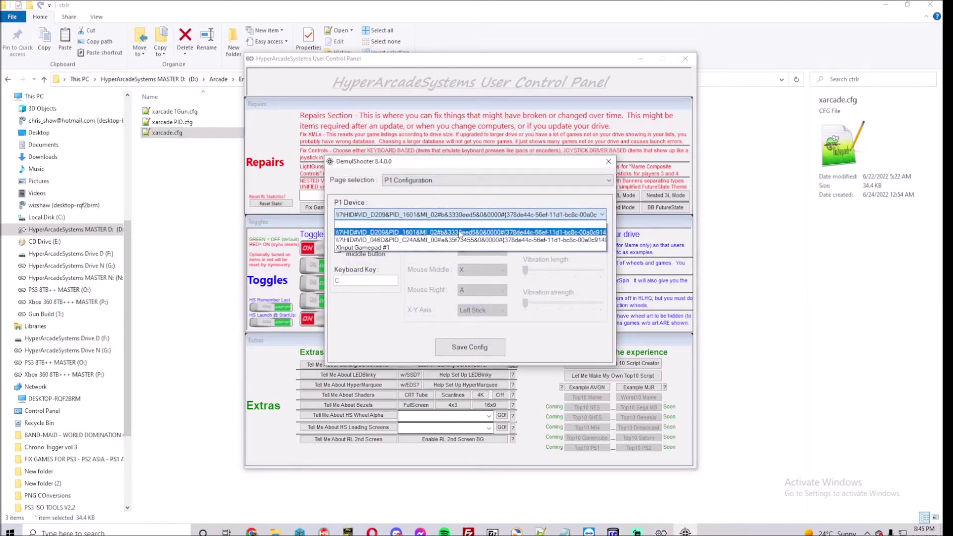
left_click(459, 233)
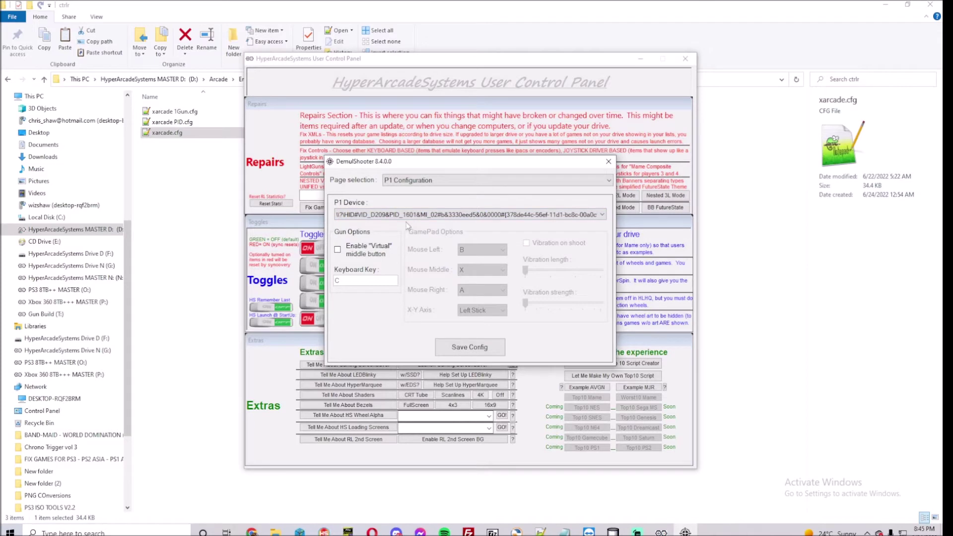
left_click(440, 217)
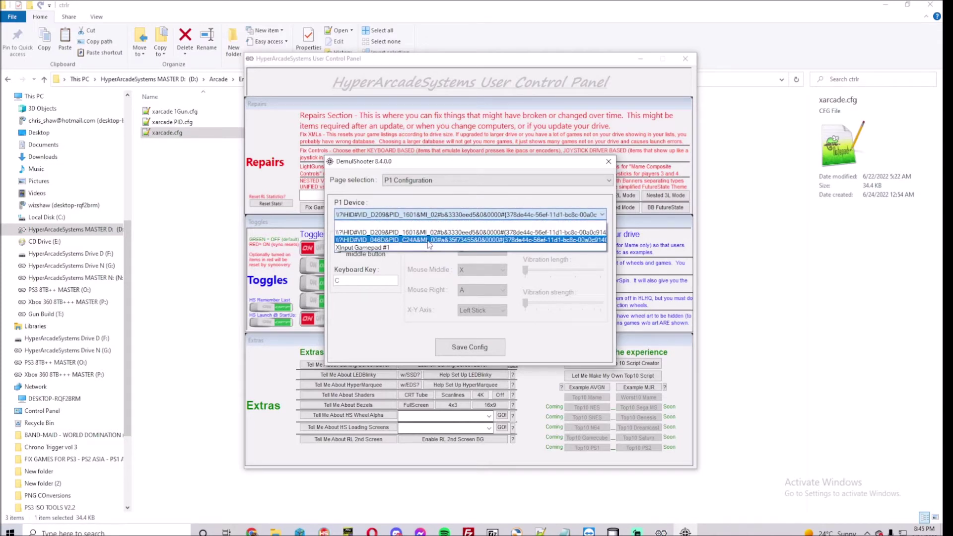
left_click(430, 242)
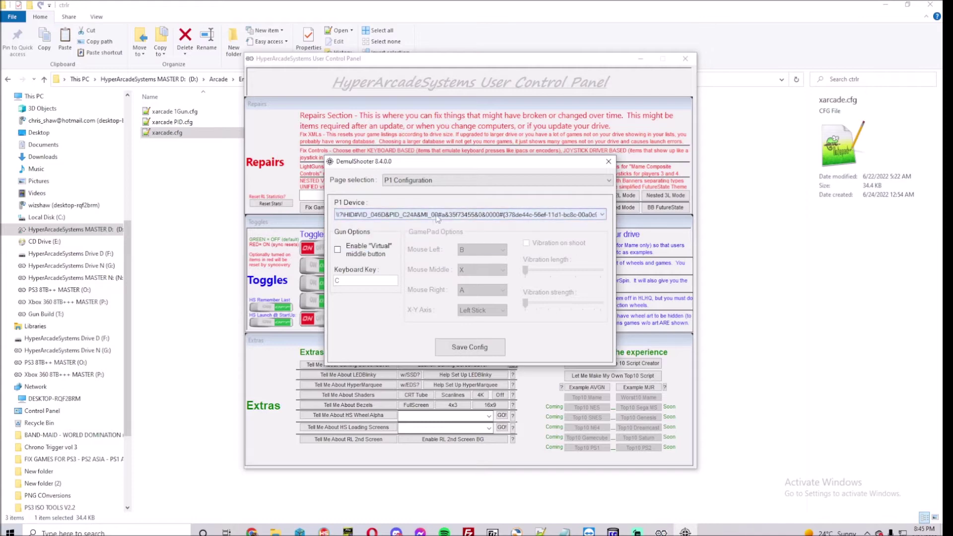
left_click(437, 214)
left_click(434, 239)
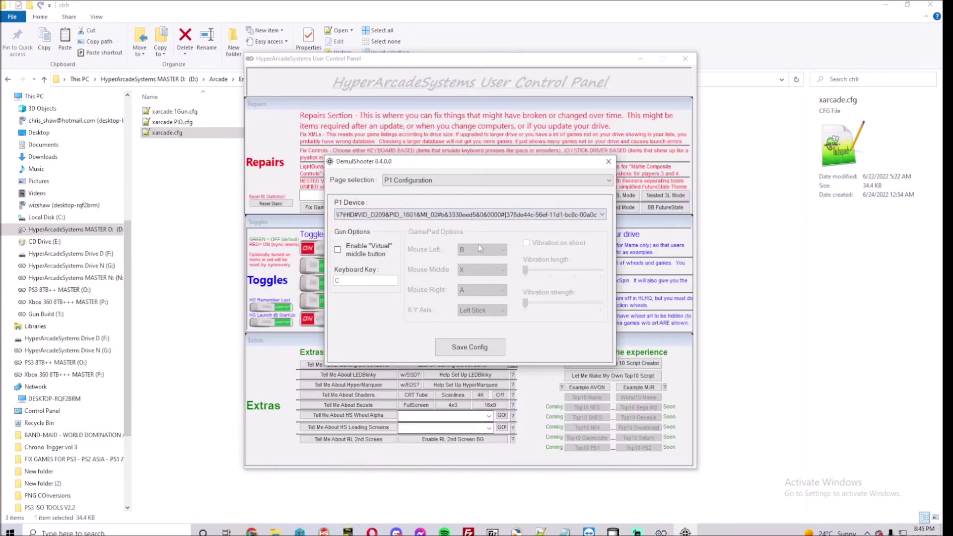
Step: Save the P1 gun configuration and close DemulShooter
left_click(489, 341)
left_click(492, 298)
left_click(609, 163)
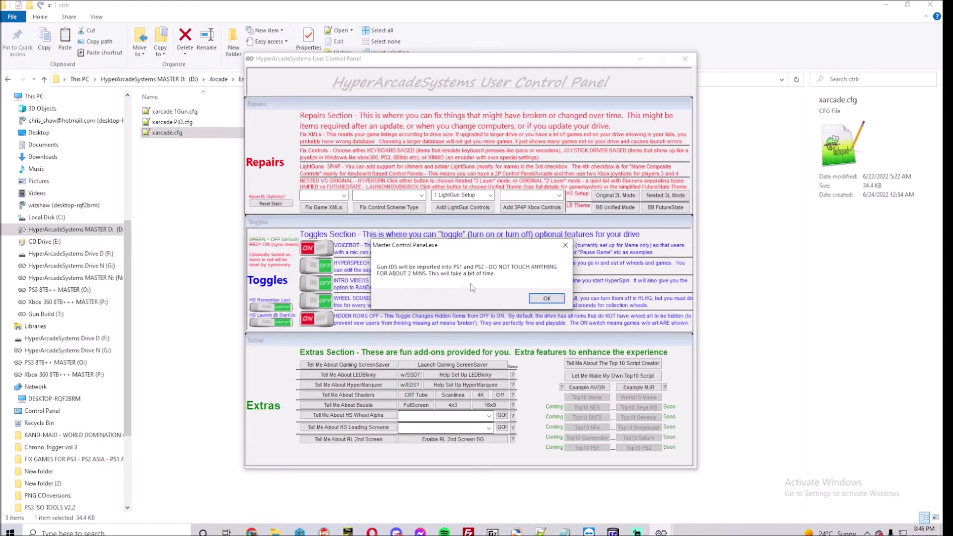
Step: Dismiss the gun ID import notice and browse Arcade > Tools > Demul Shooter
left_click(545, 299)
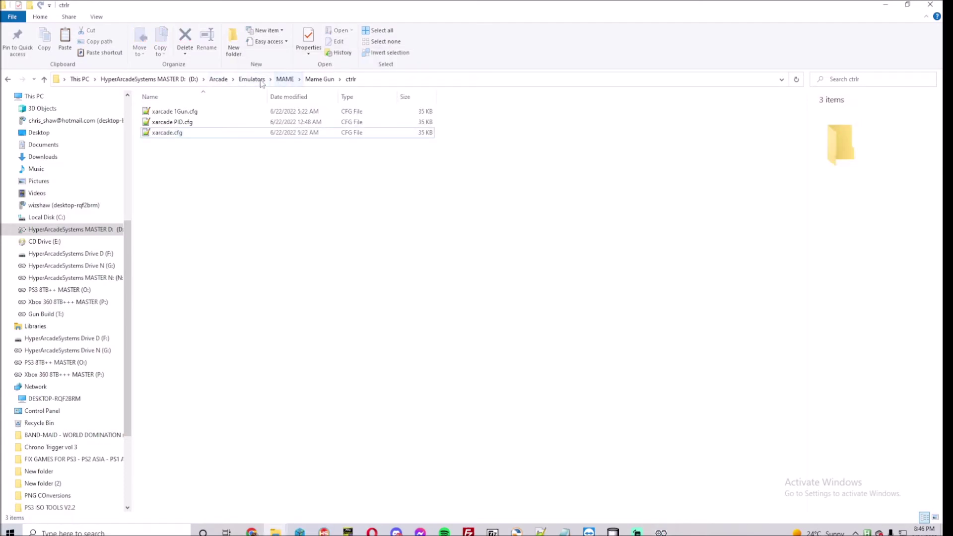
left_click(217, 81)
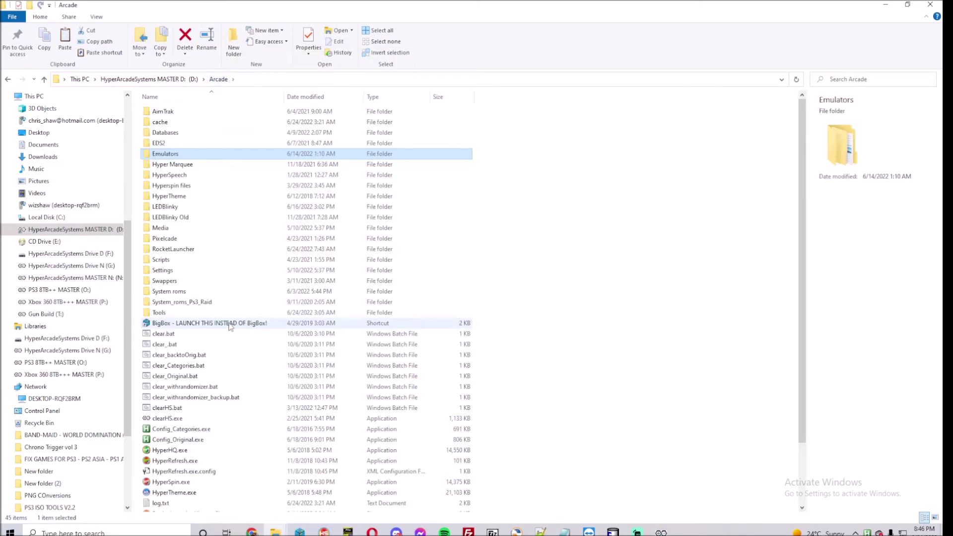
double_click(169, 312)
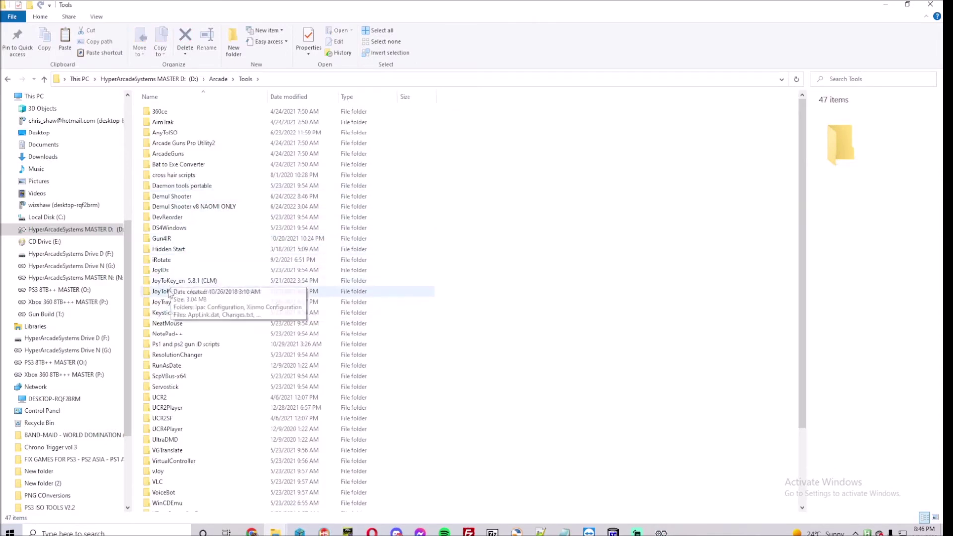
double_click(172, 196)
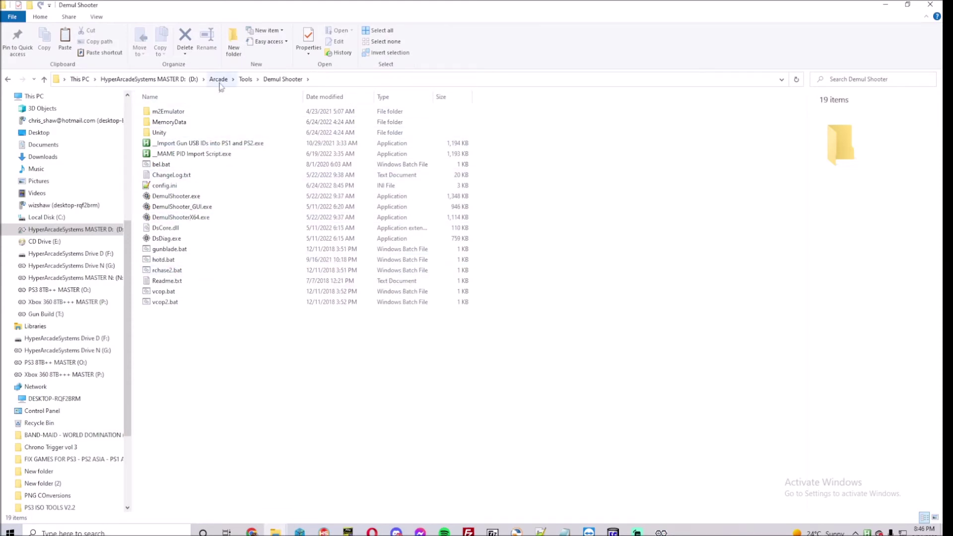
Step: Return to Arcade and open Emulators > PCSX2
left_click(219, 80)
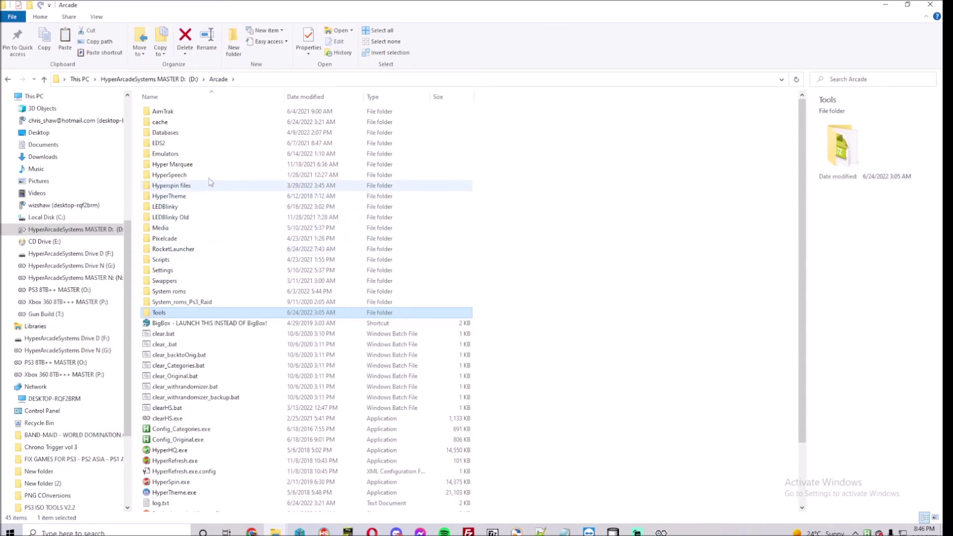
double_click(212, 154)
scroll(276, 357, "down", 7)
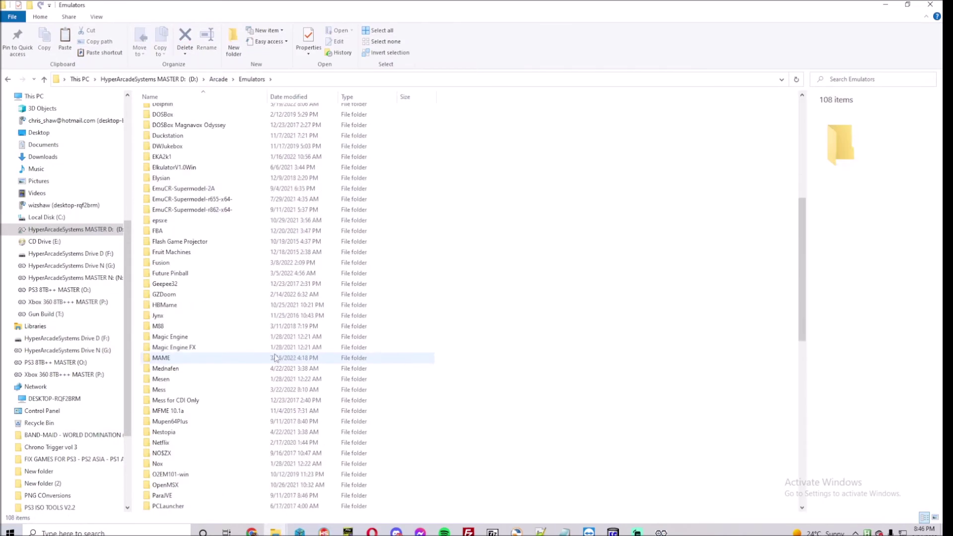
scroll(276, 357, "down", 10)
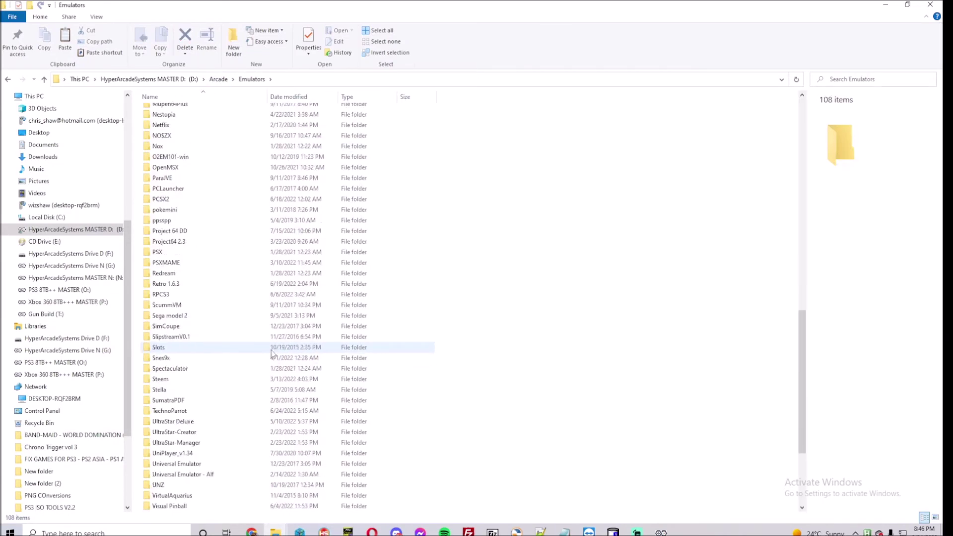
double_click(195, 199)
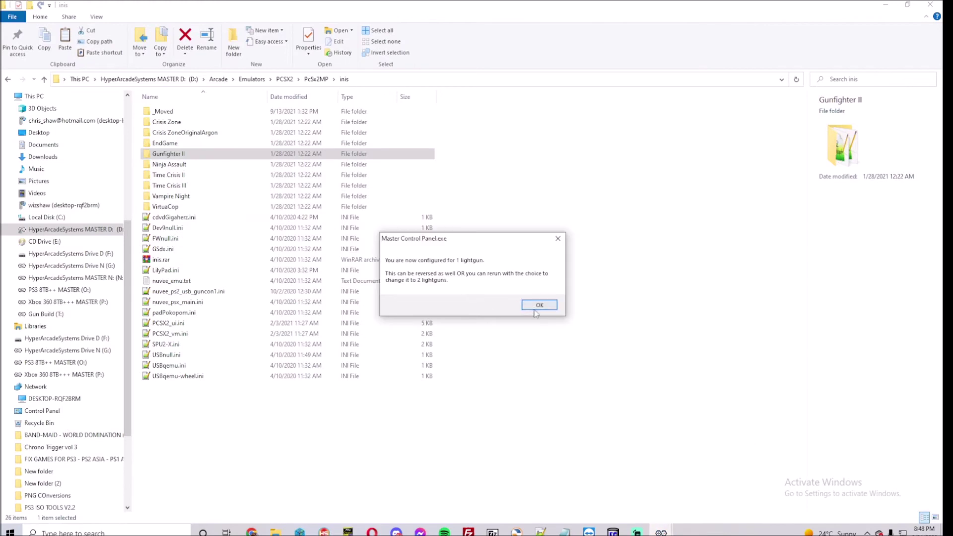
Step: Dismiss the 1-lightgun notice and open Gunfighter II's nuvee_ps2_usb_guncon1.ini in Notepad++
left_click(536, 314)
double_click(196, 153)
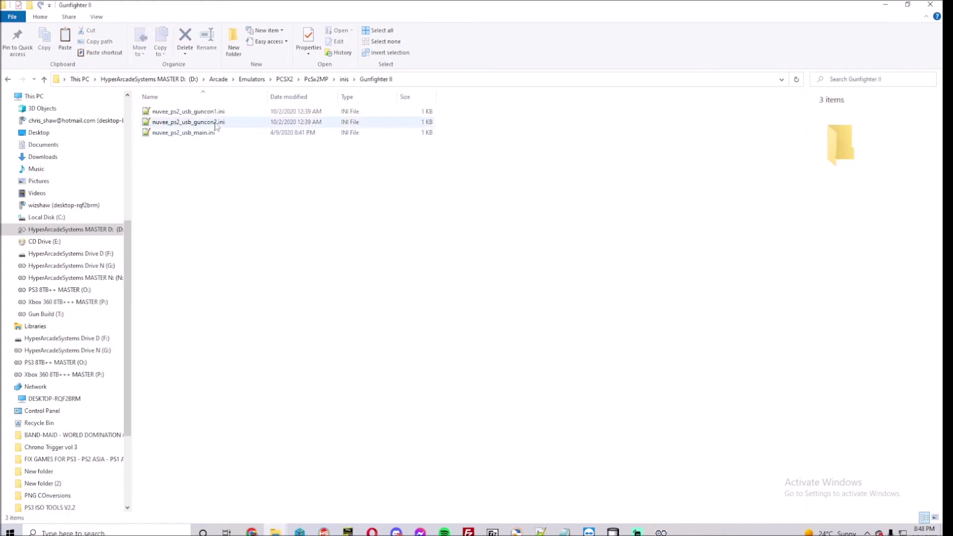
double_click(233, 111)
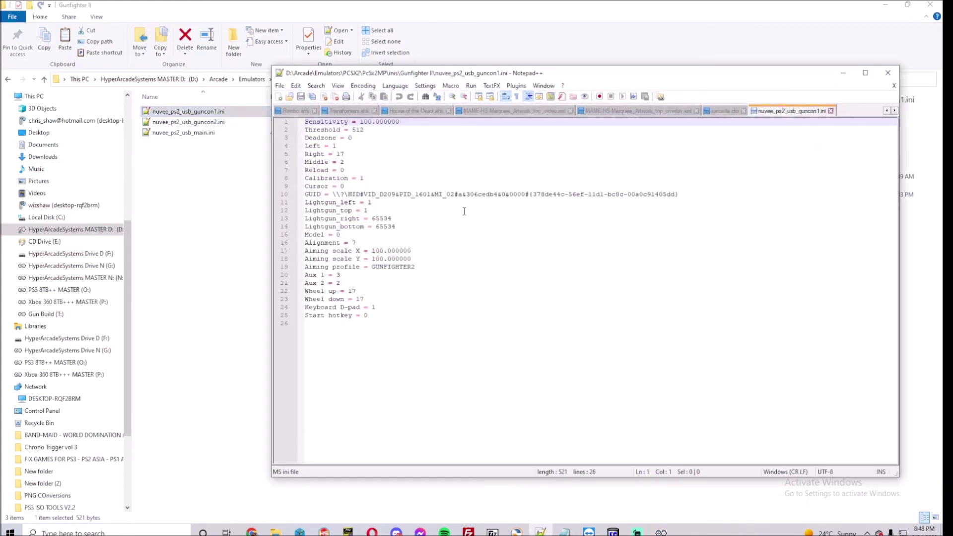
Step: Select the gun GUID on line 10, close guncon1.ini, and return to Explorer
left_click_drag(348, 195, 679, 194)
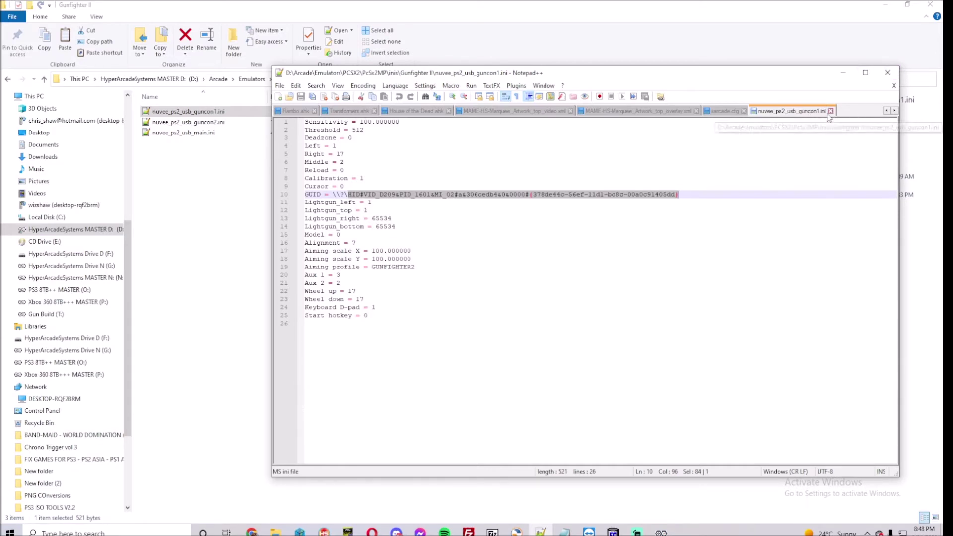
left_click(831, 111)
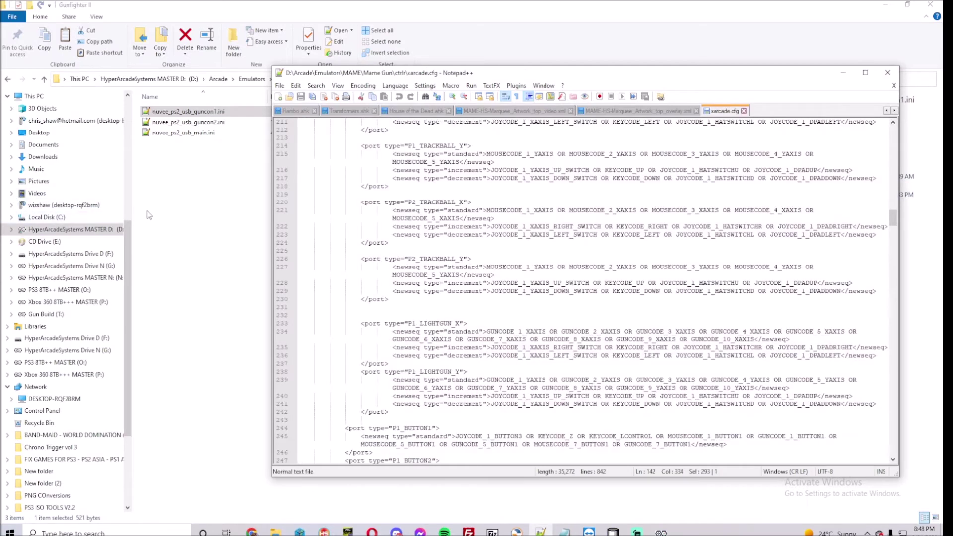
left_click(174, 176)
Step: Add LightGun Controls for '1P All Other Lightguns' and accept the plug-in-order notice
left_click(662, 533)
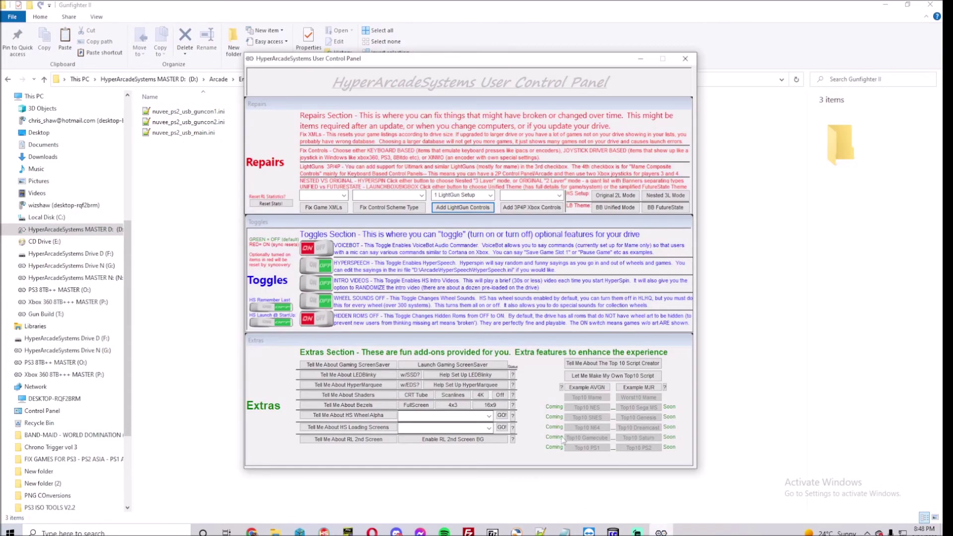
left_click(491, 197)
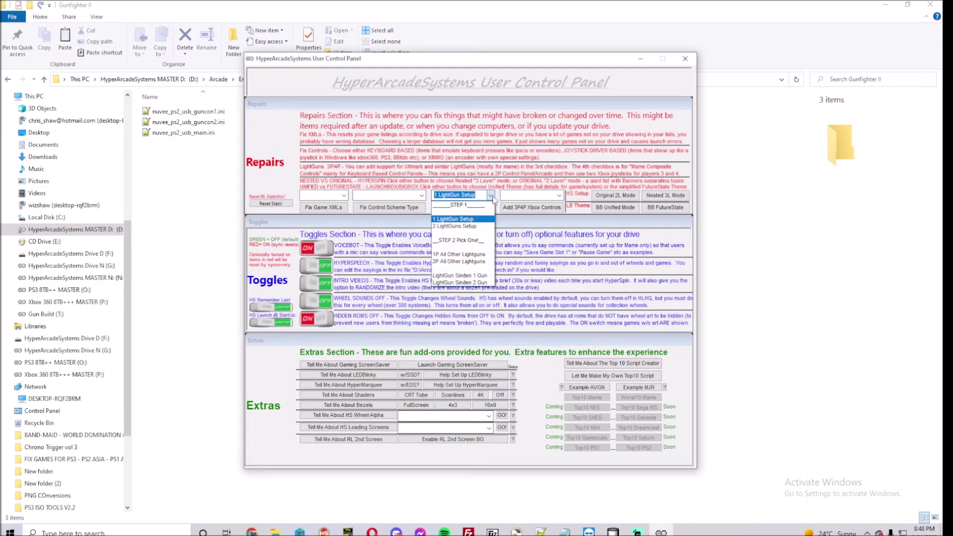
left_click(463, 256)
left_click(466, 209)
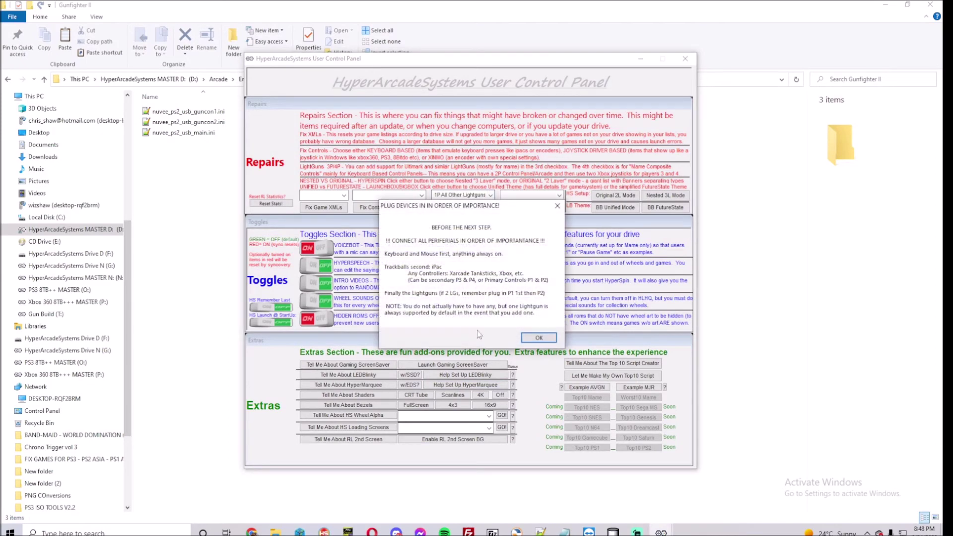
left_click(538, 338)
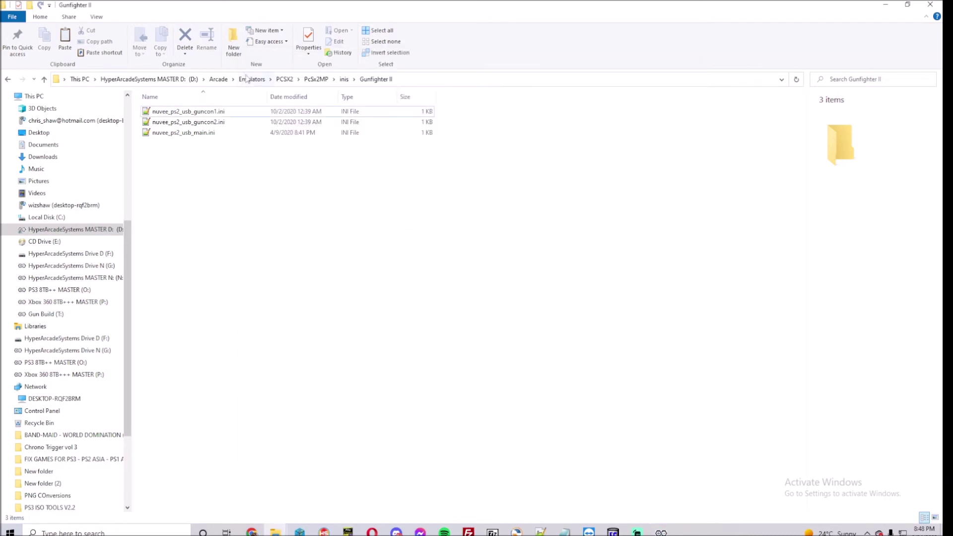
Step: Navigate from the Arcade folder through RocketLauncher into its Lib folder
left_click(218, 79)
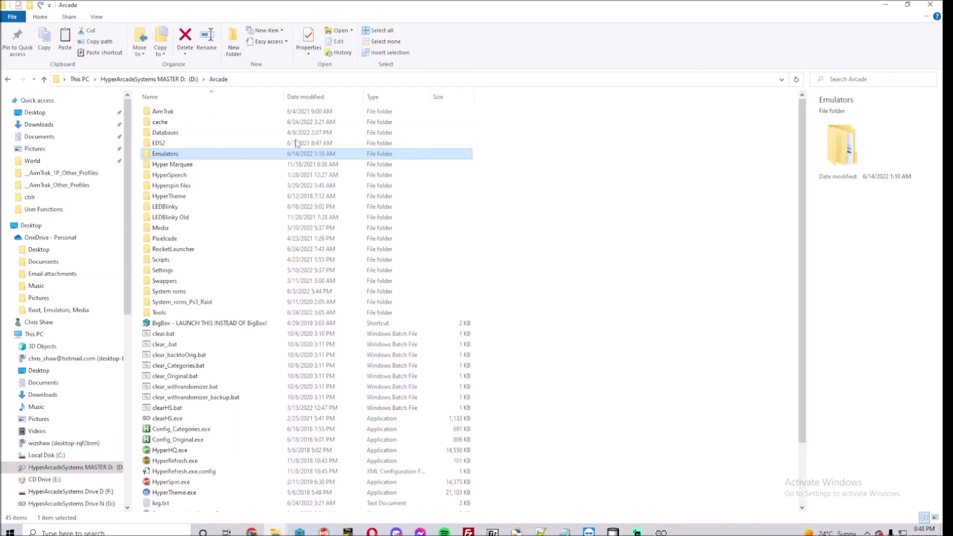
left_click(202, 293)
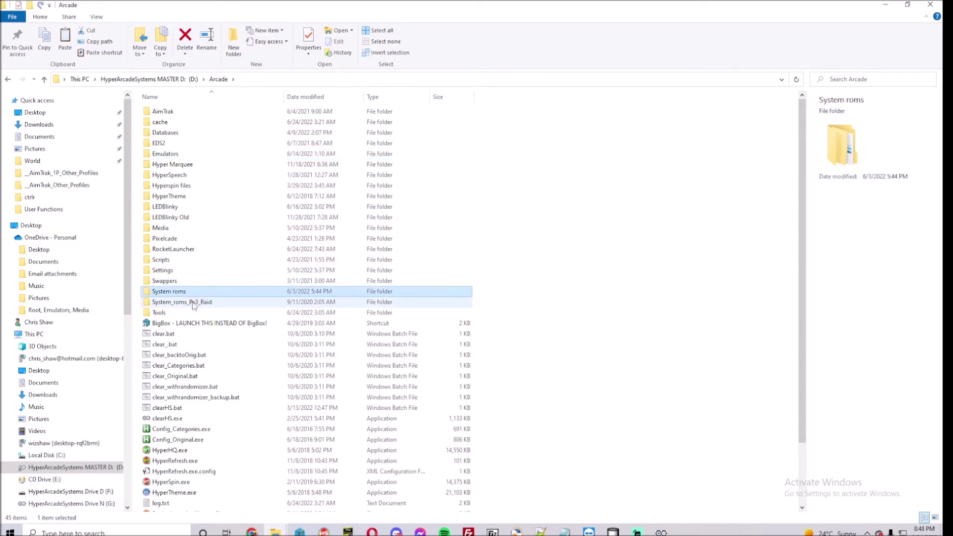
double_click(174, 249)
double_click(168, 165)
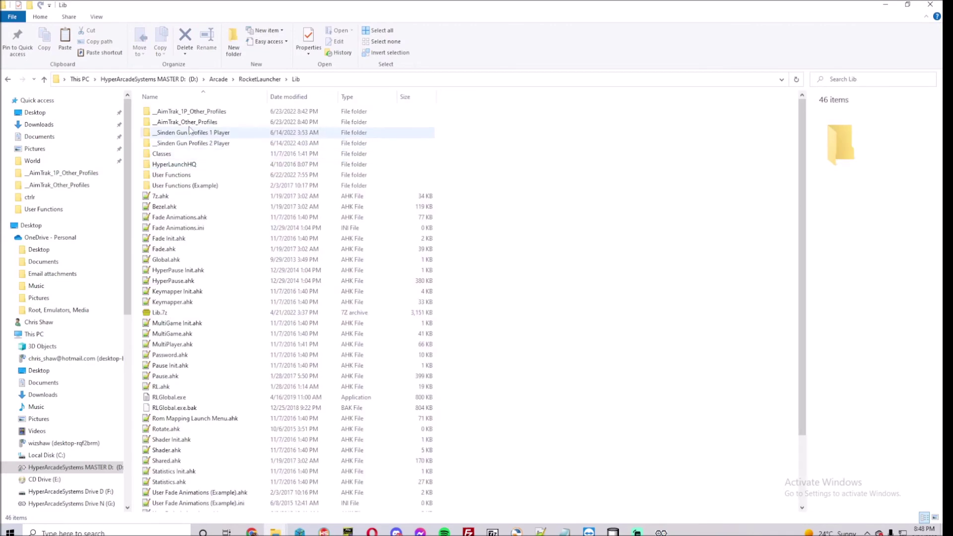
Step: Open vcop.ahk from AimTrak_1P_Other_Profiles' MAME Sega Model 2 folder in the text editor
left_click(210, 113)
double_click(182, 111)
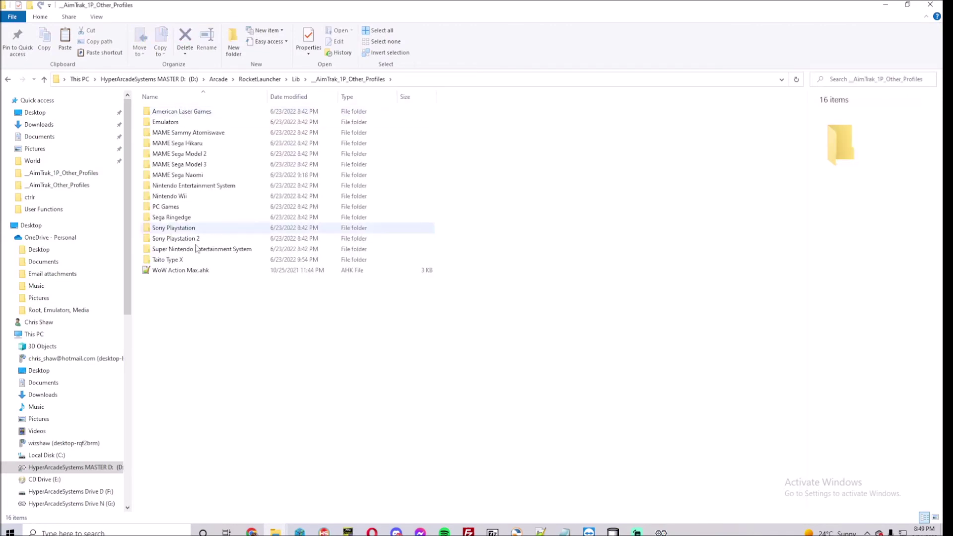
double_click(190, 153)
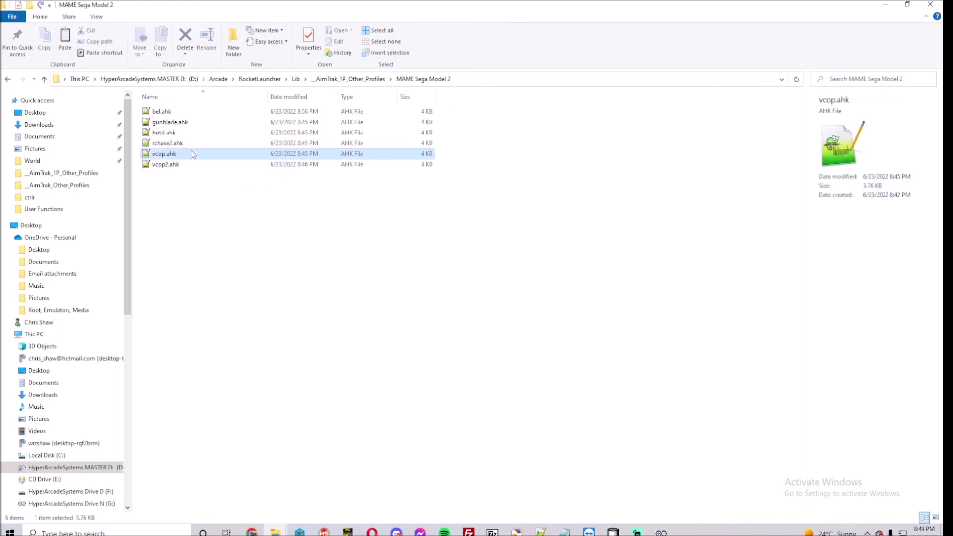
right_click(191, 150)
left_click(230, 160)
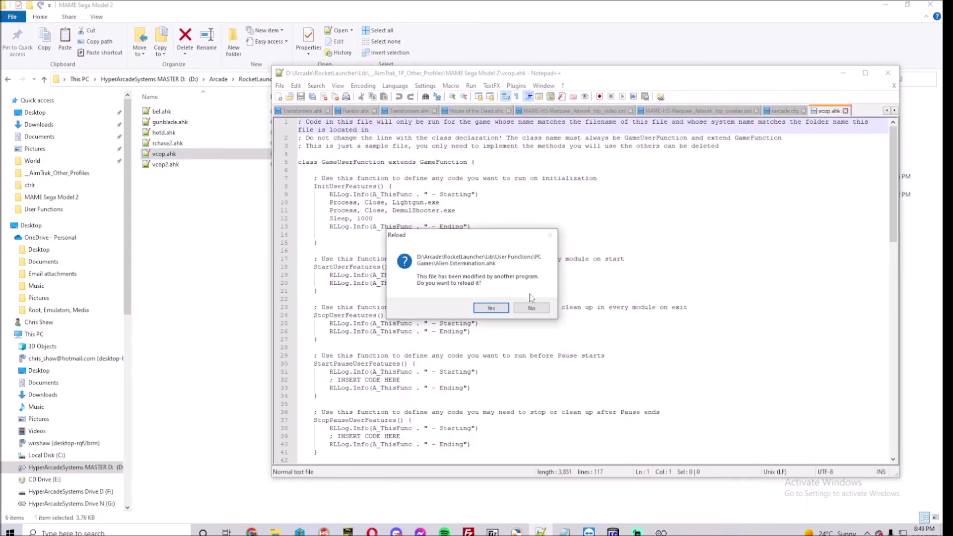
Step: Reload the changed Alien Extermination and braveff.ahk scripts, then return to the Lib folder
left_click(489, 309)
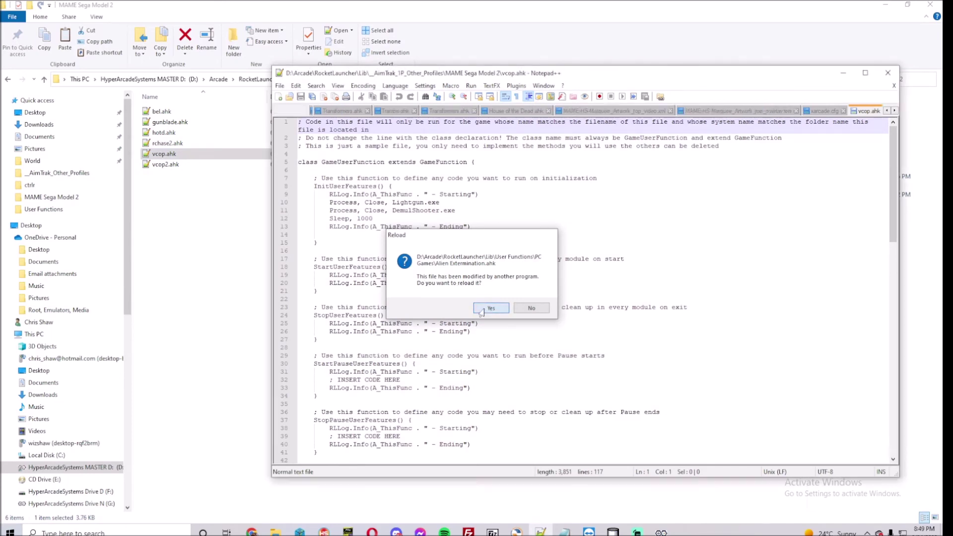
left_click(501, 309)
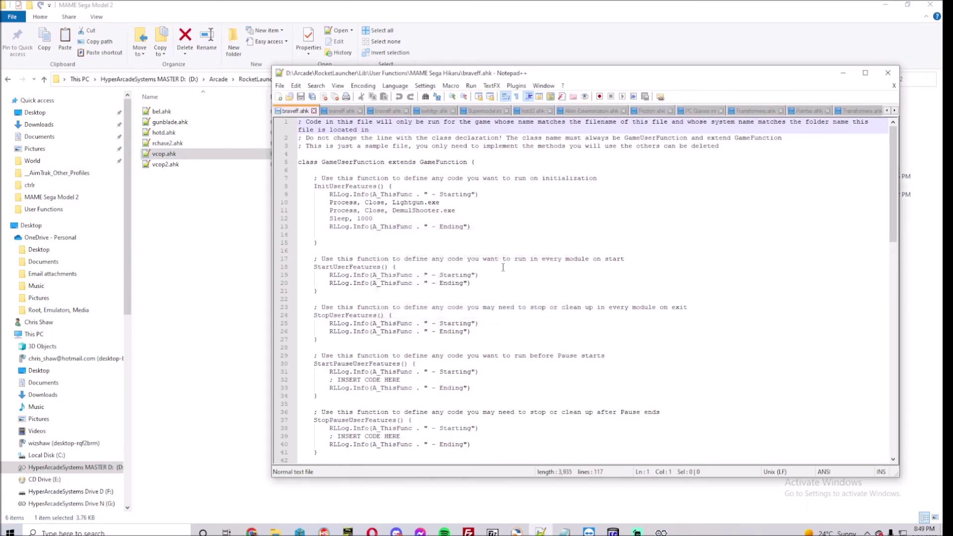
left_click(200, 199)
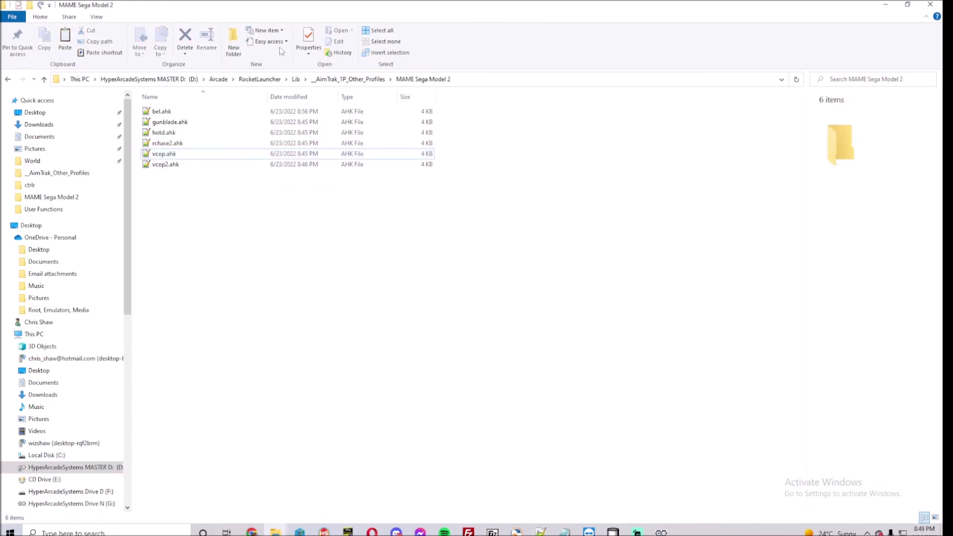
left_click(296, 79)
Step: Check User Functions, then open Lib's _Sinden Gun Profiles 1 Player folder
double_click(169, 177)
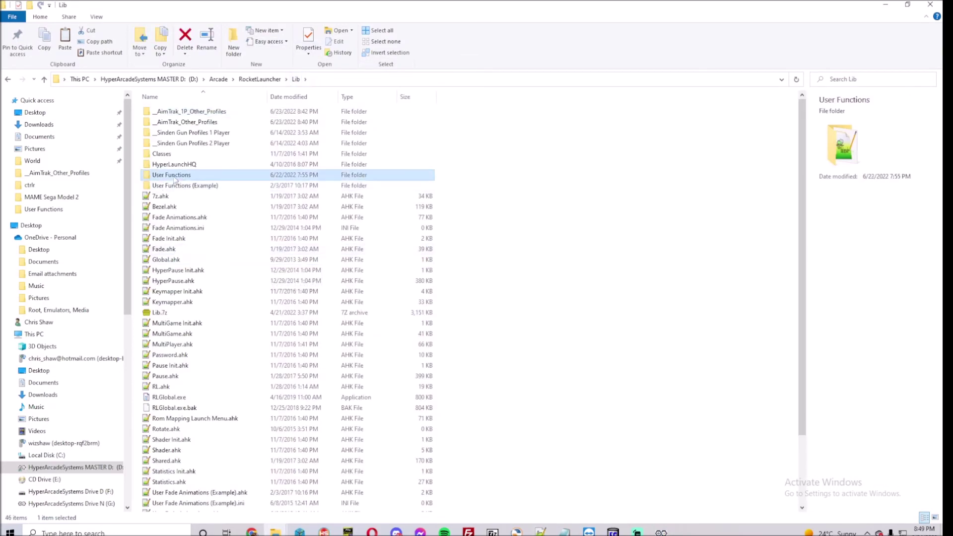
left_click(278, 83)
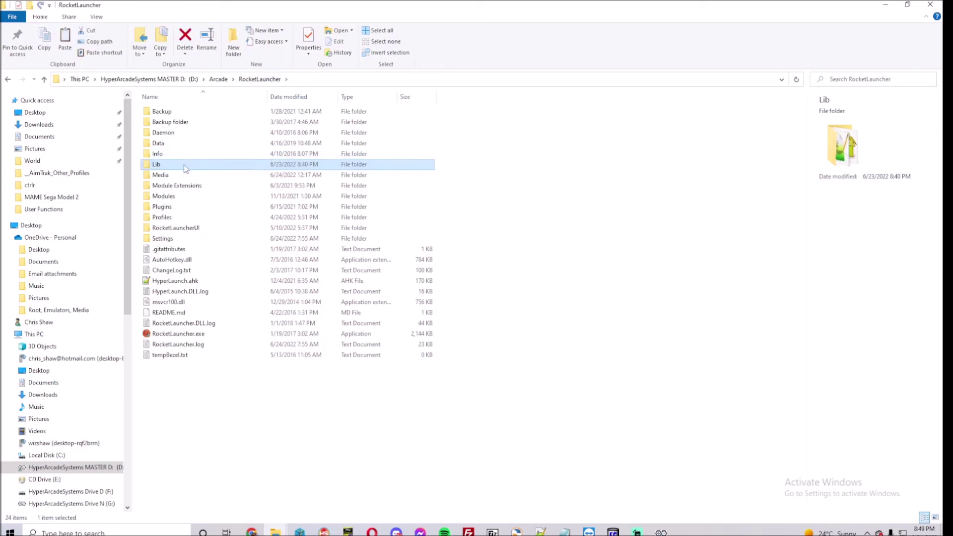
double_click(186, 167)
double_click(191, 132)
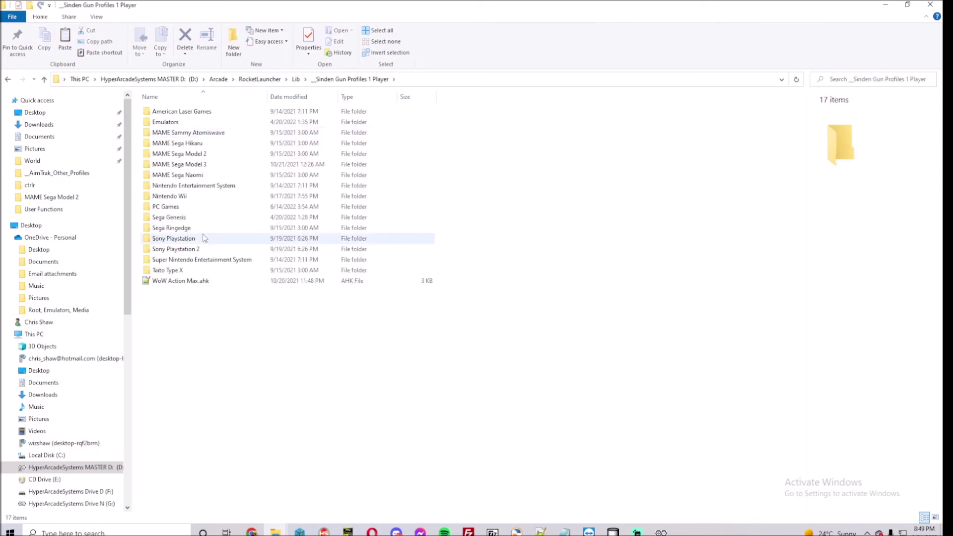
Step: Browse the Sinden 1 Player MAME Sega Model 3 and Model 2 profile folders
double_click(208, 166)
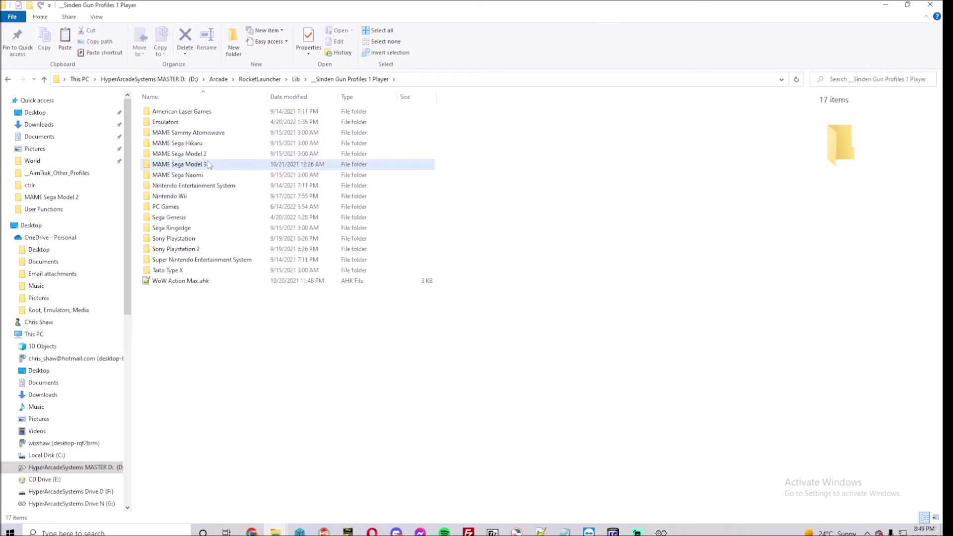
left_click(362, 80)
double_click(179, 155)
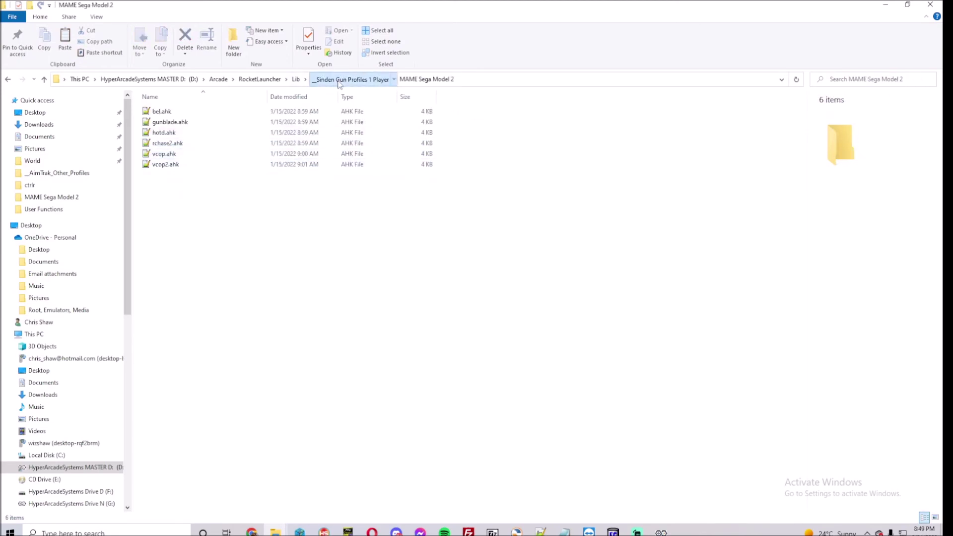
left_click(339, 81)
double_click(204, 167)
Step: Open lostwsga.ahk in Notepad++ and mark its Lightgun.exe launch path on line 14
left_click(226, 124)
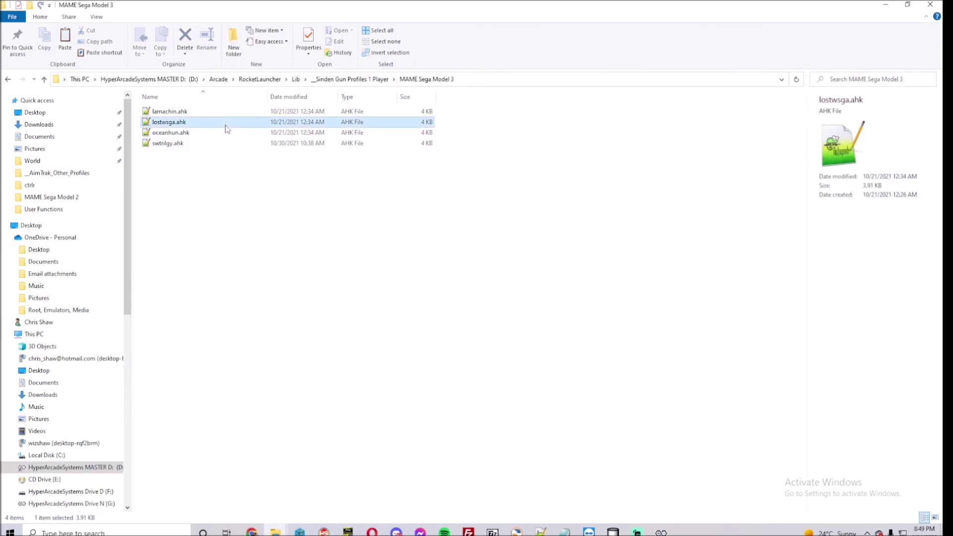
double_click(226, 124)
left_click_drag(555, 235, 351, 235)
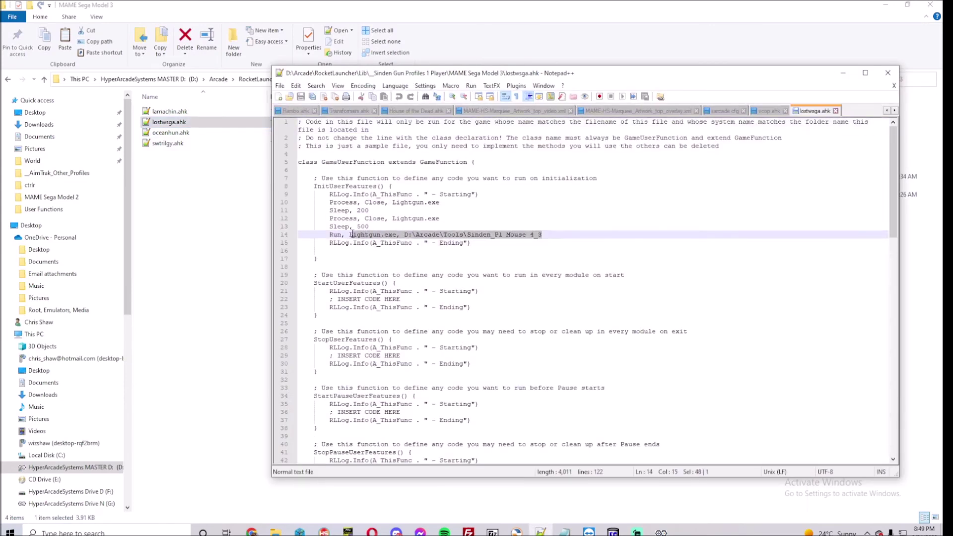
left_click(209, 198)
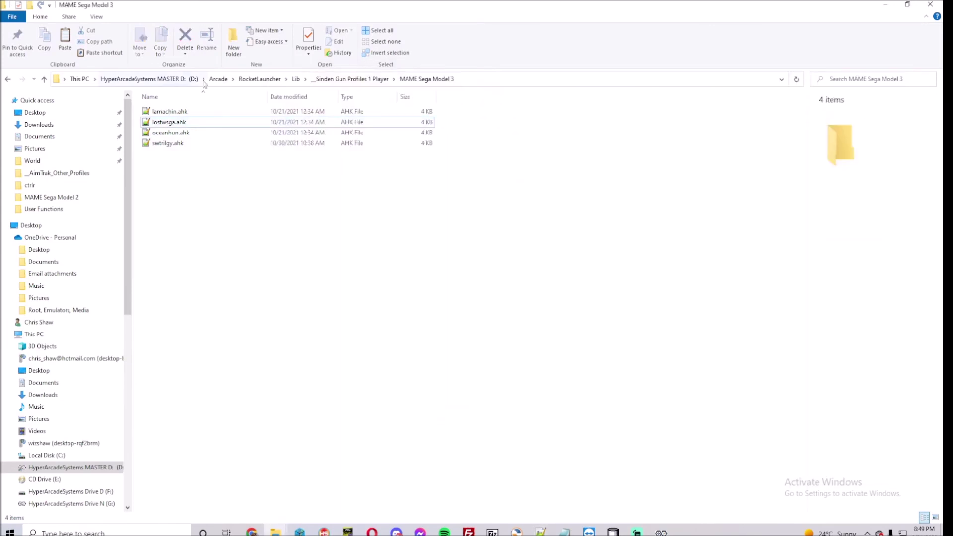
left_click(219, 79)
Step: Look through the Arcade Tools folder, then return to Arcade
double_click(190, 313)
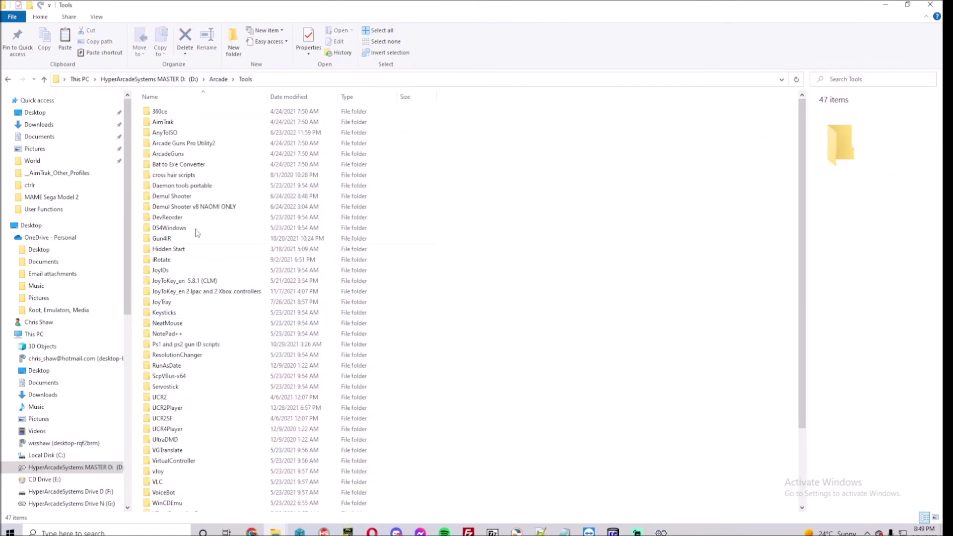
scroll(206, 425, "down", 3)
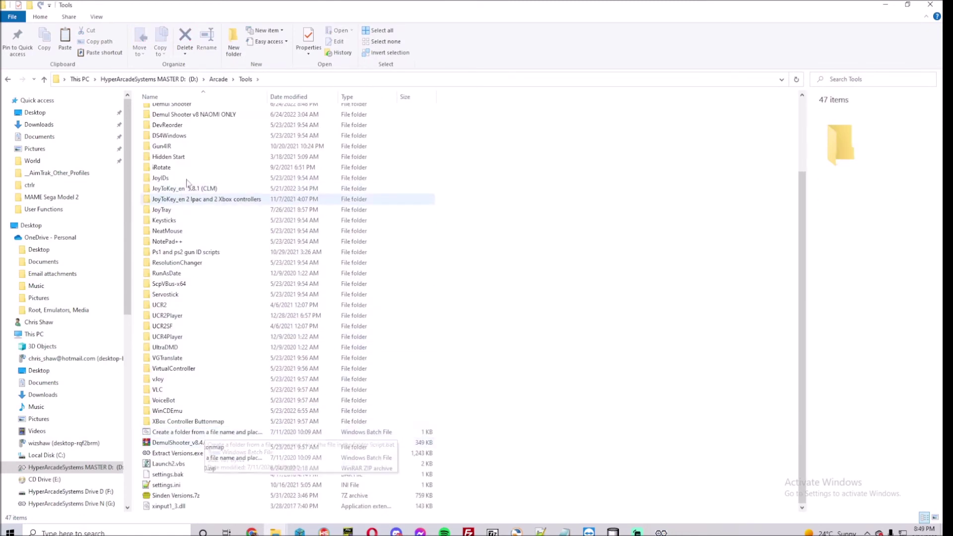
scroll(199, 201, "up", 3)
left_click(218, 79)
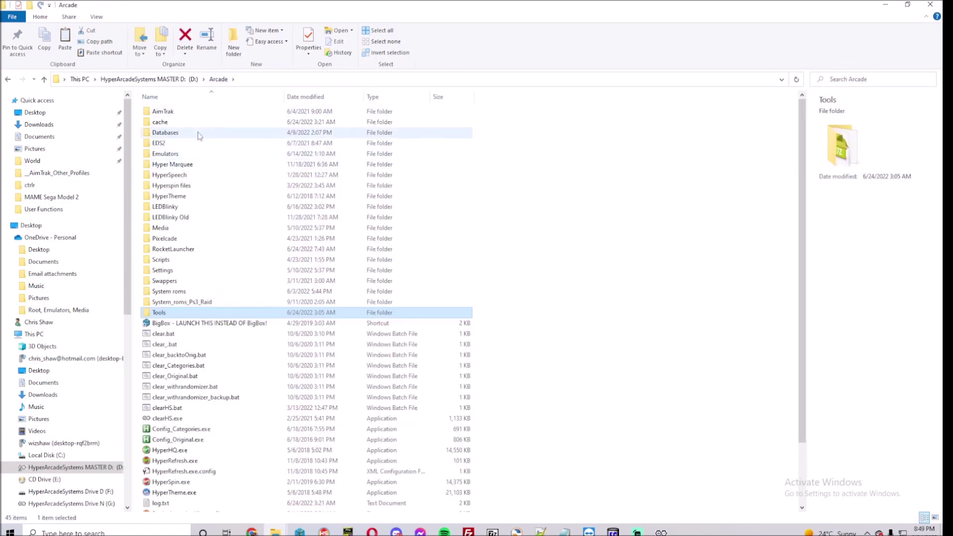
Step: In D:\_1. Setup Folder\ADDITIONAL Install\6. Sinden Setup, run '1. RUN First' and start Sinden Player 1
left_click(149, 79)
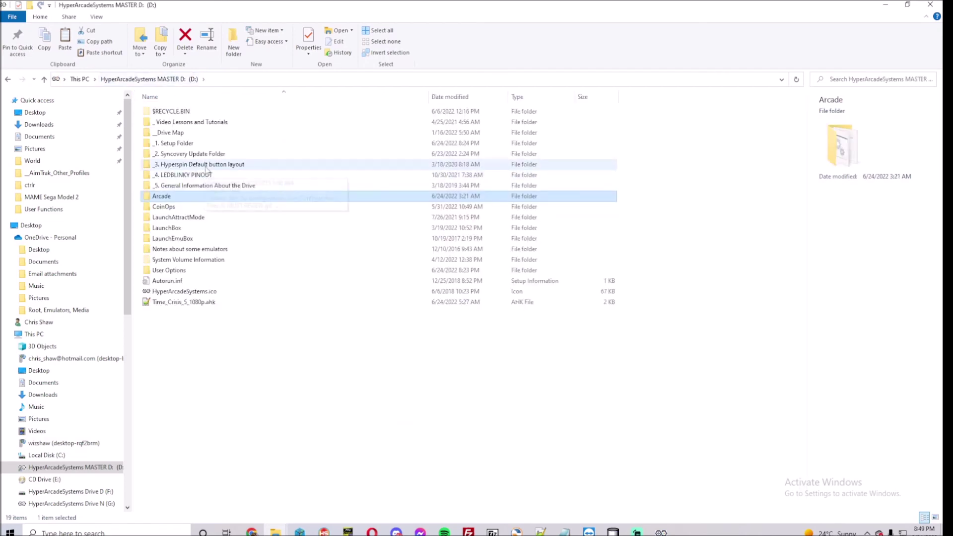
left_click(215, 154)
double_click(213, 144)
double_click(213, 112)
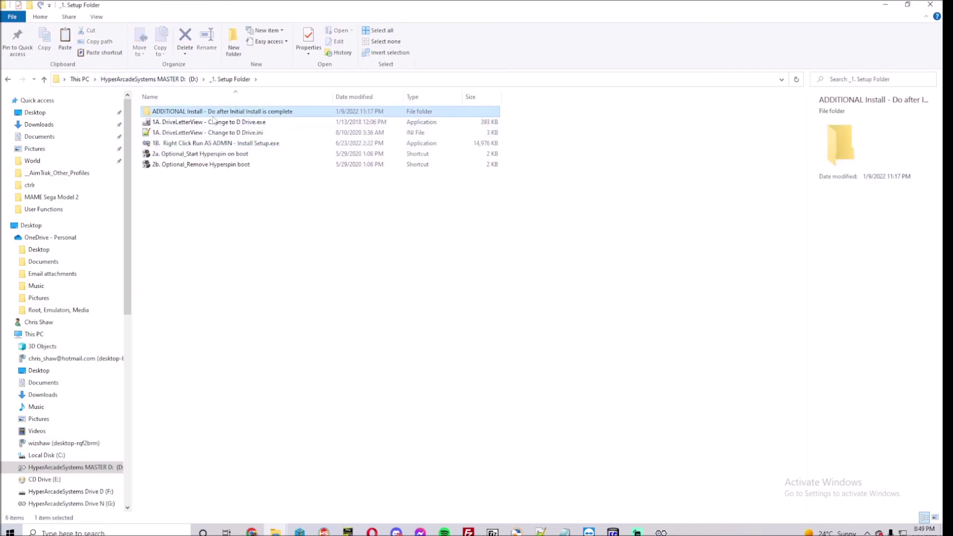
double_click(193, 154)
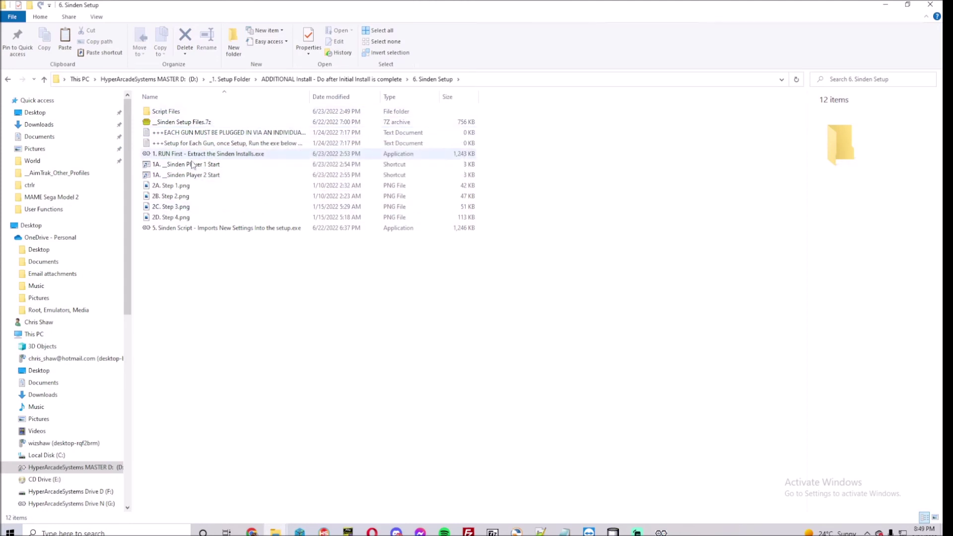
left_click(178, 155)
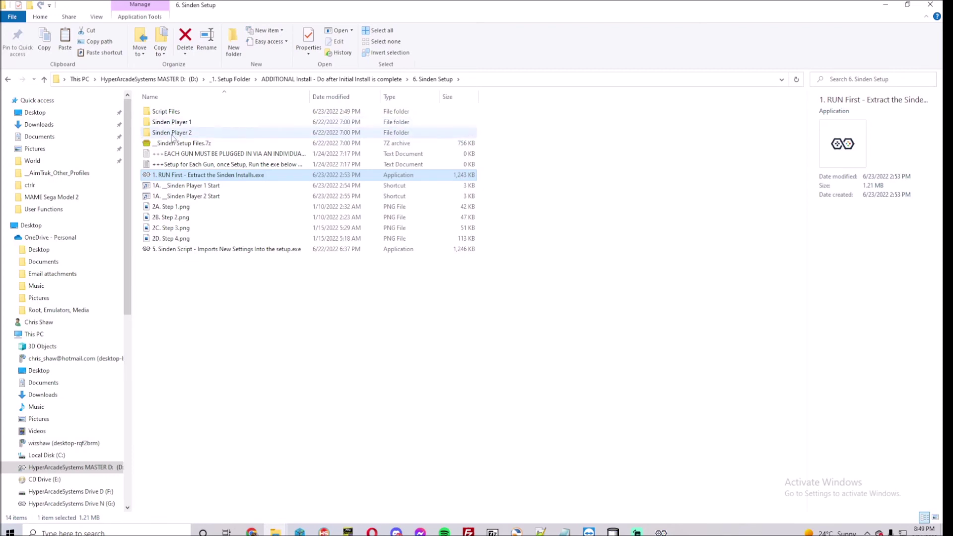
left_click(189, 187)
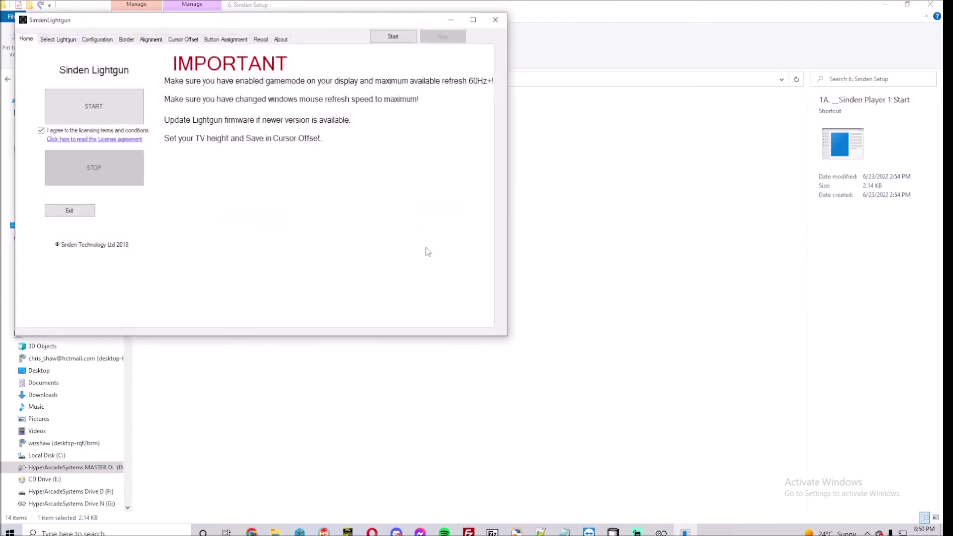
Step: Check the Select Lightgun tab, minimize Sinden, view and close 2B. Step 2.png, select 5. Sinden Script
left_click(58, 40)
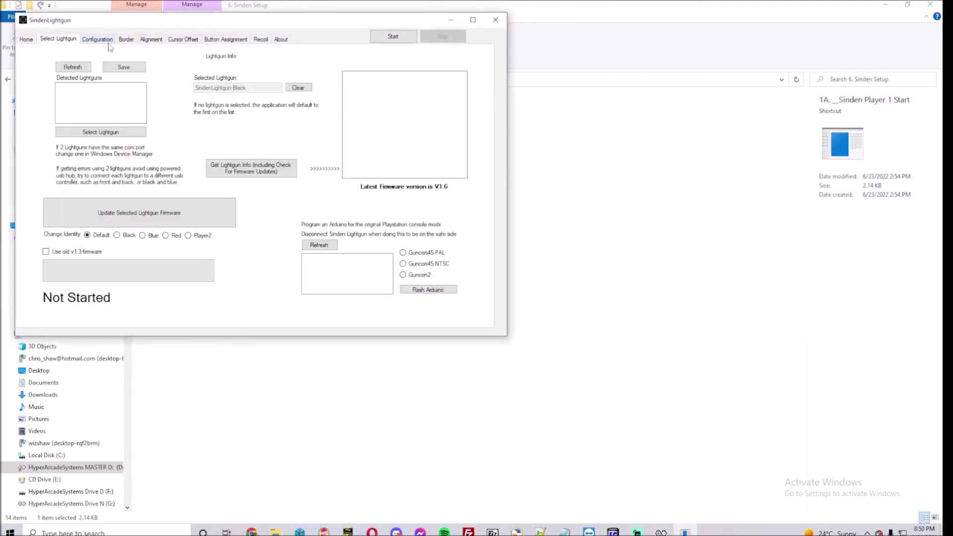
left_click(452, 22)
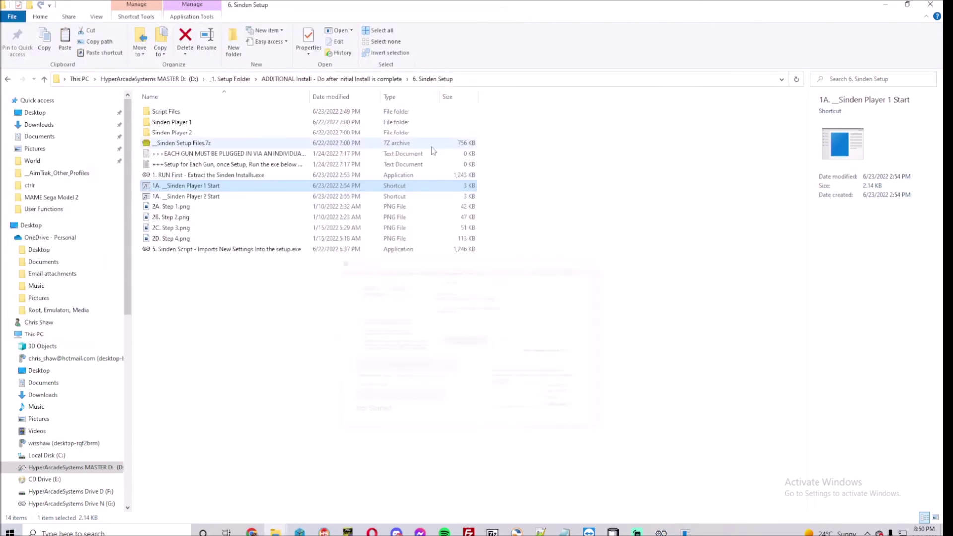
left_click(150, 206)
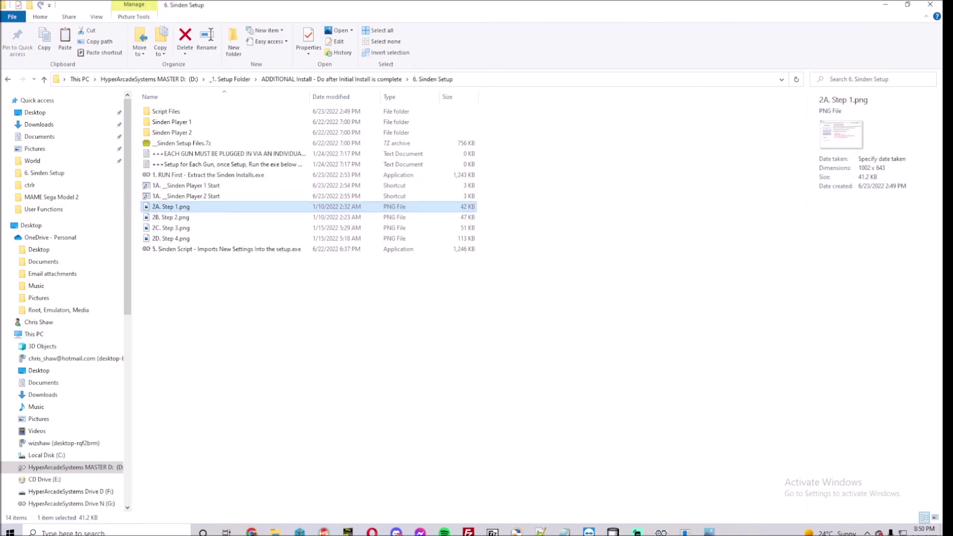
left_click(159, 219)
double_click(463, 218)
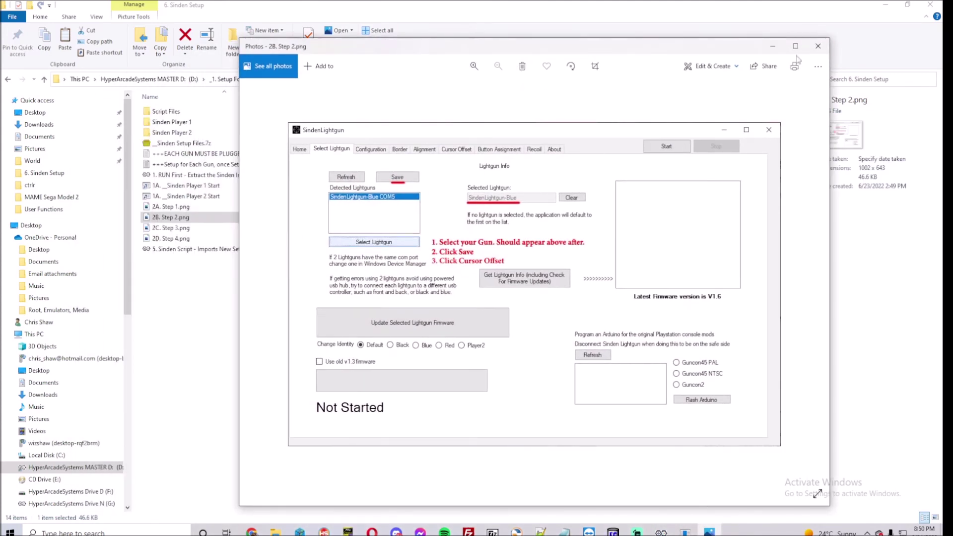
left_click(819, 45)
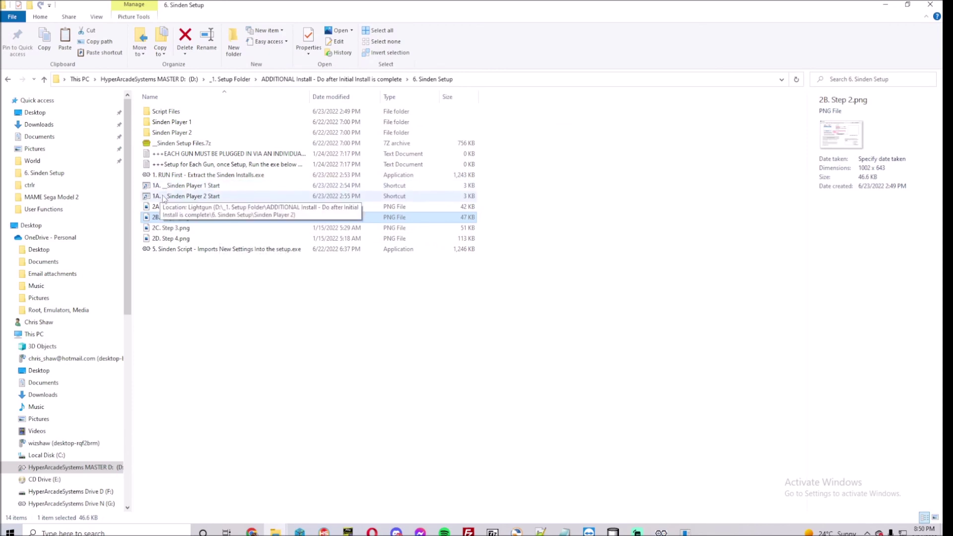
left_click(185, 251)
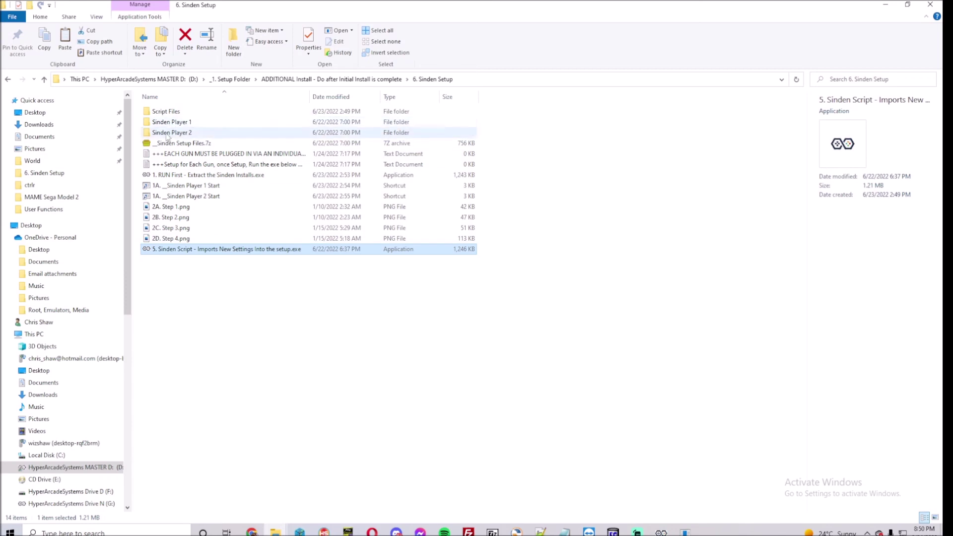
Step: Visit D:\User Options, then open Arcade\Tools and scroll to the new Sinden P1/P2 Mouse folders
left_click(229, 79)
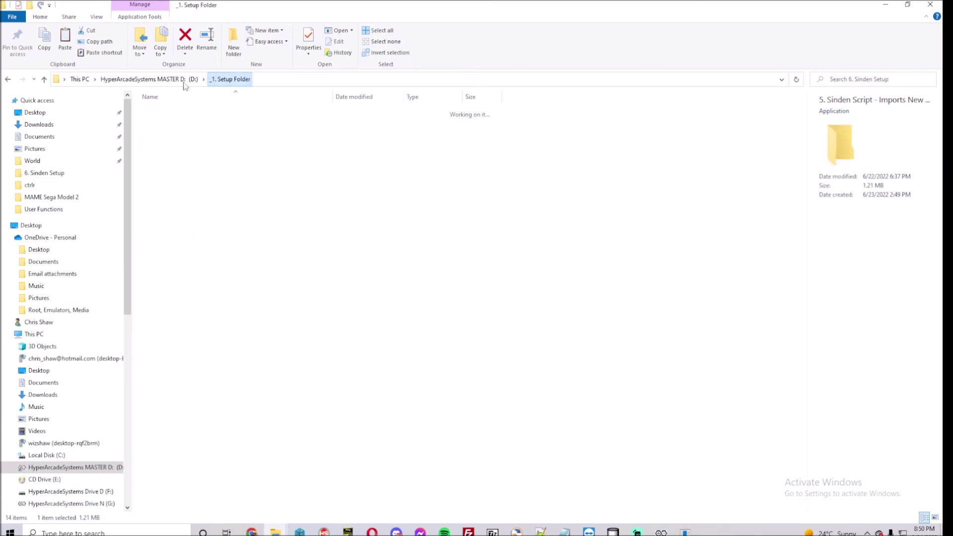
left_click(185, 79)
double_click(163, 271)
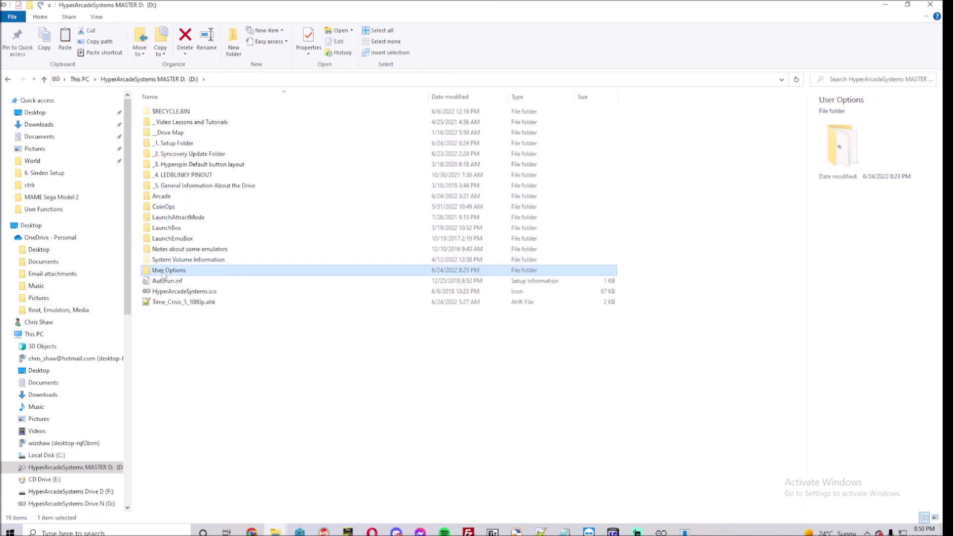
left_click(169, 81)
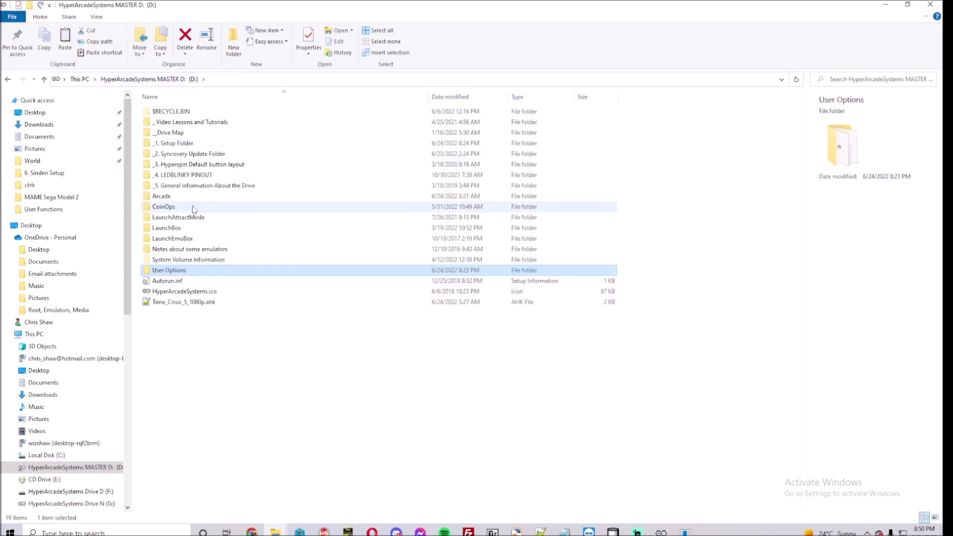
left_click(197, 186)
double_click(197, 197)
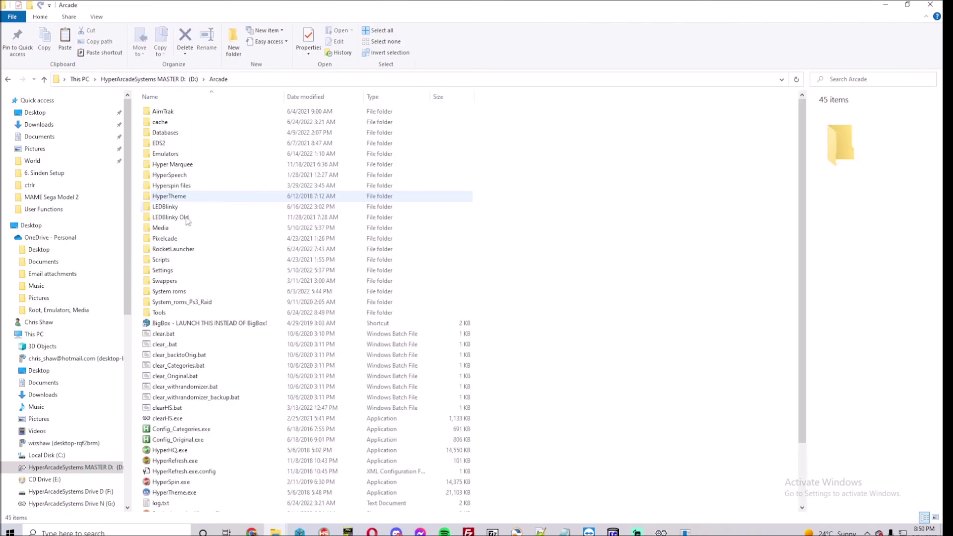
double_click(169, 312)
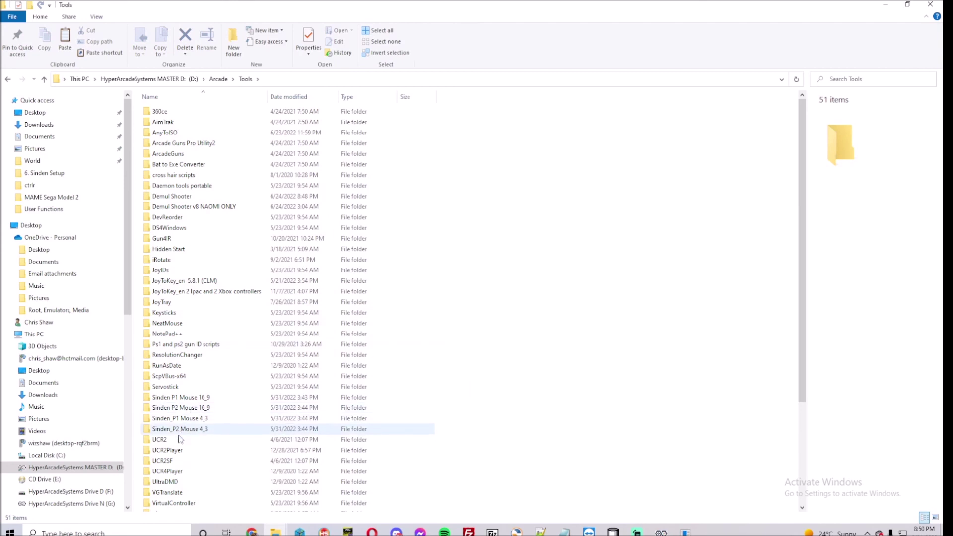
scroll(175, 408, "down", 2)
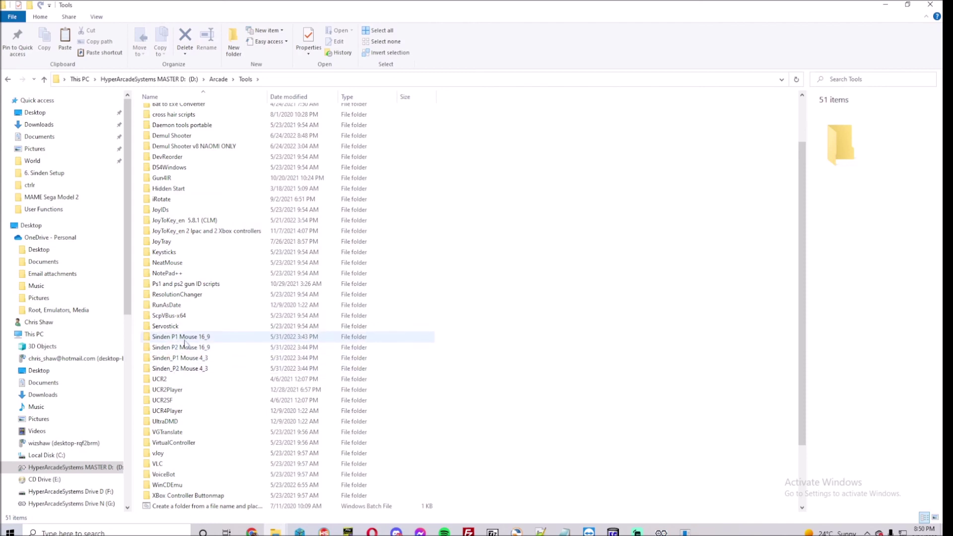
mouse_move(215, 329)
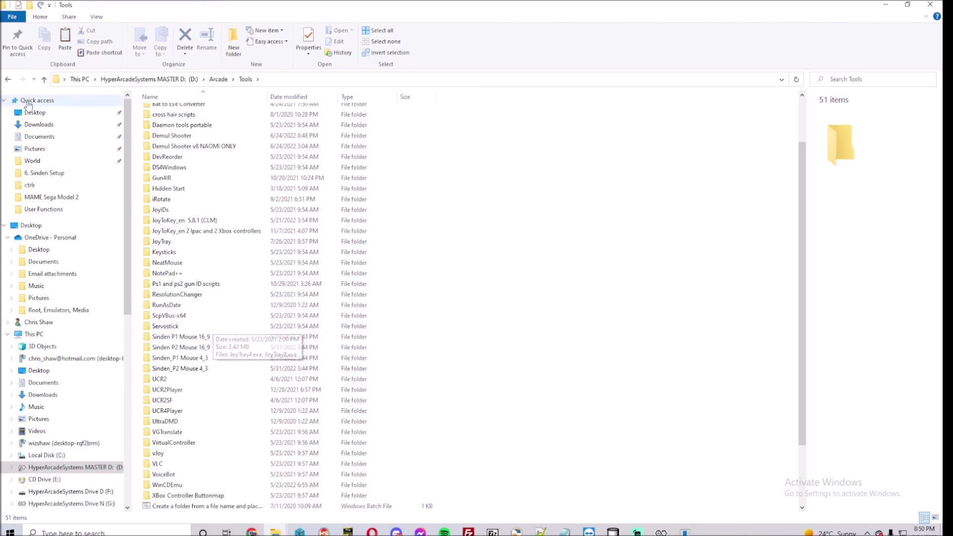
scroll(237, 357, "up", 2)
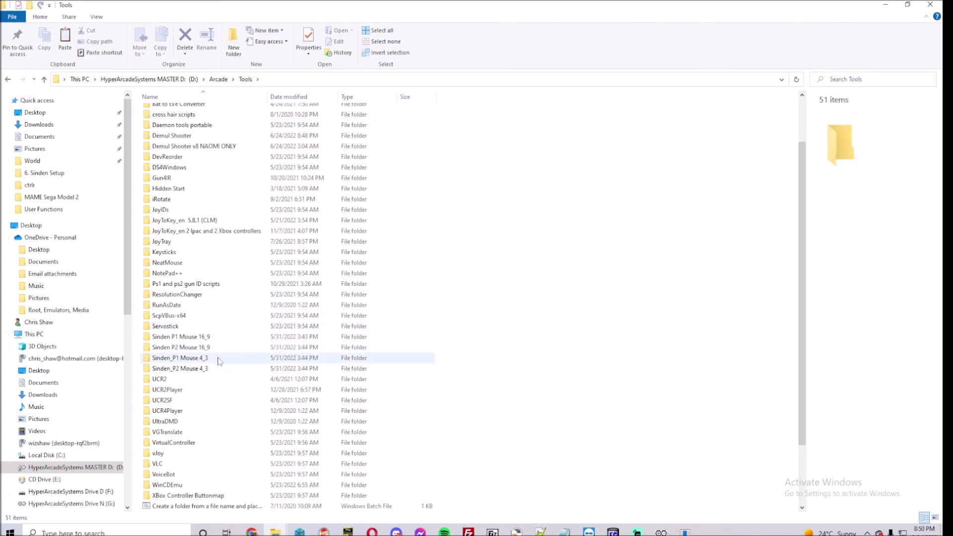